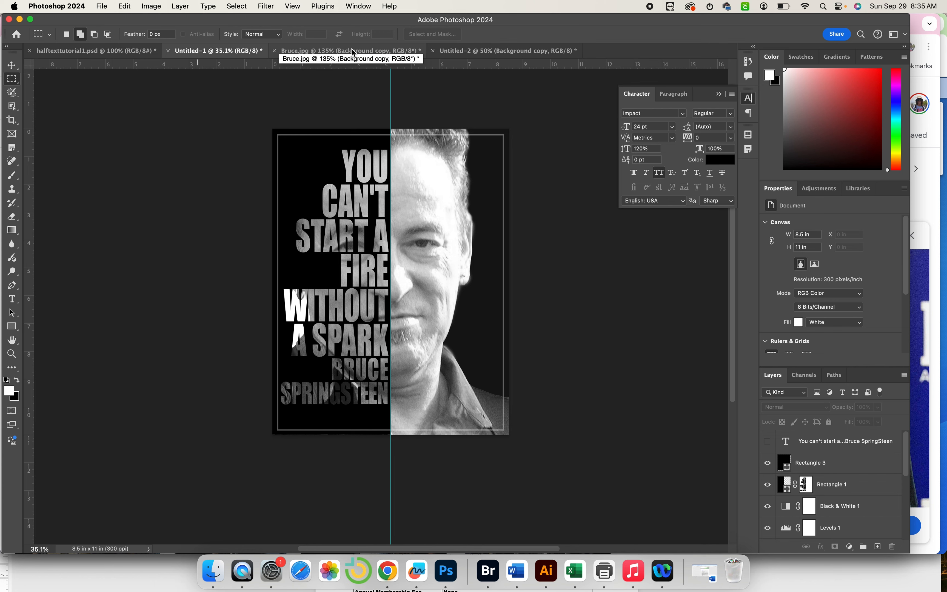
Switch to the Bruce.jpg colour photo document.
left_click(341, 50)
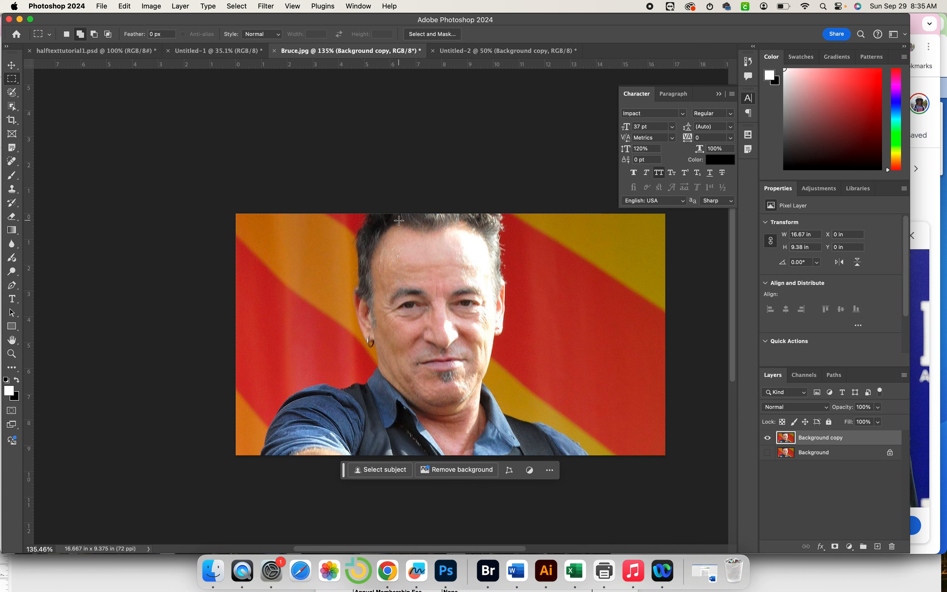
Load the saved Bruce channel as a selection on the photo.
scroll(398, 220, "right", 5)
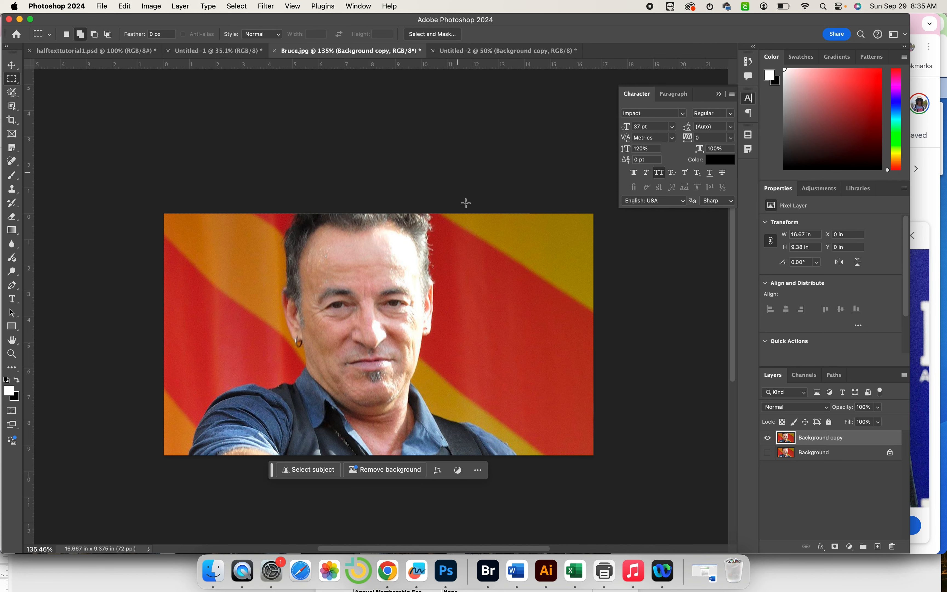
scroll(436, 236, "down", 2)
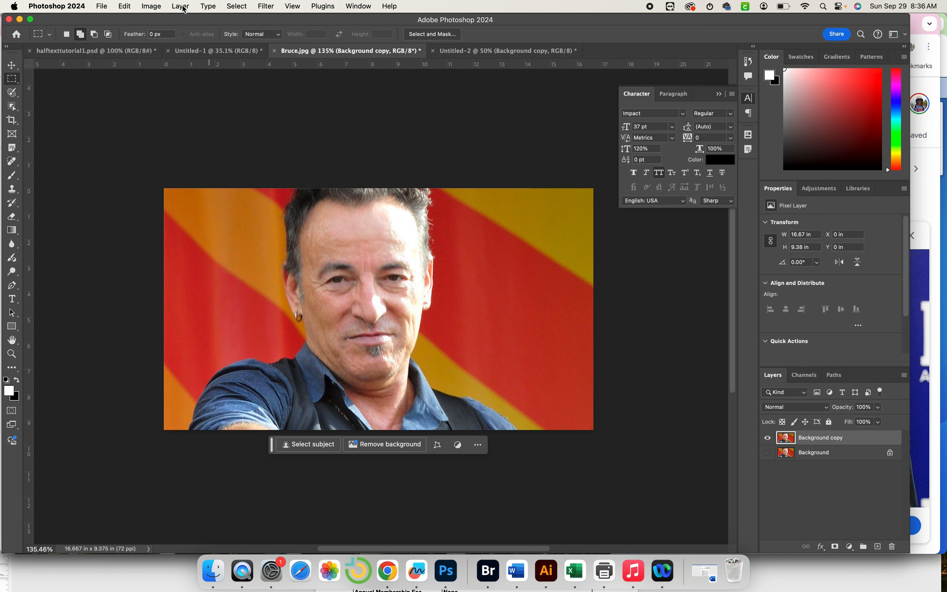
left_click(236, 6)
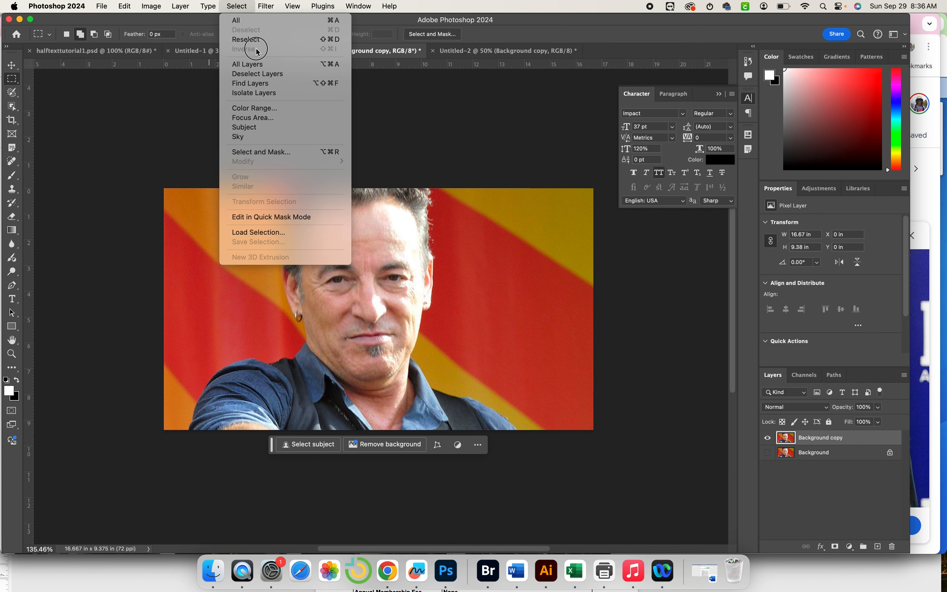
left_click(276, 233)
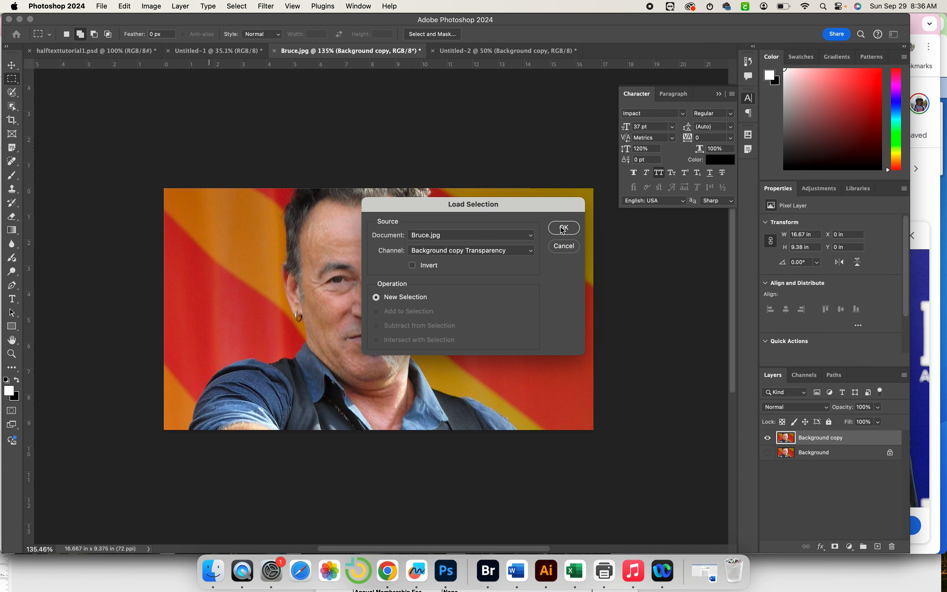
left_click(455, 251)
left_click(446, 266)
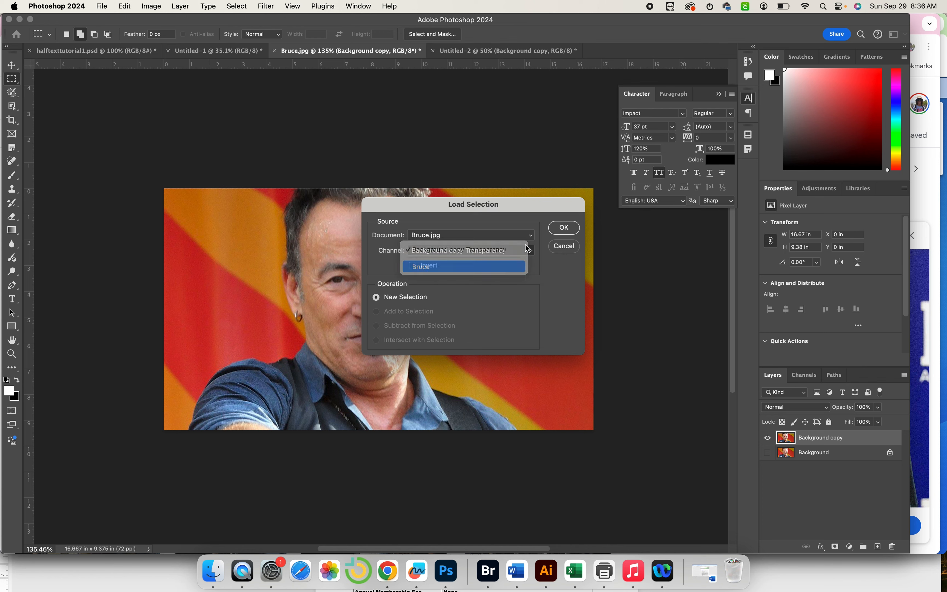
left_click(563, 227)
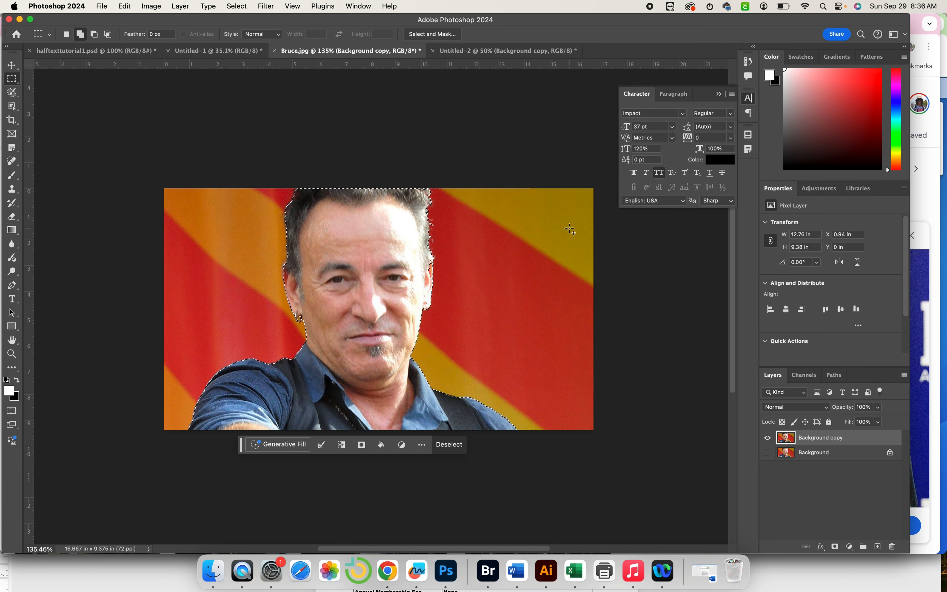
Mask the layer to the subject and output a refined masked copy, Background copy 2.
left_click(834, 545)
scroll(504, 295, "left", 3)
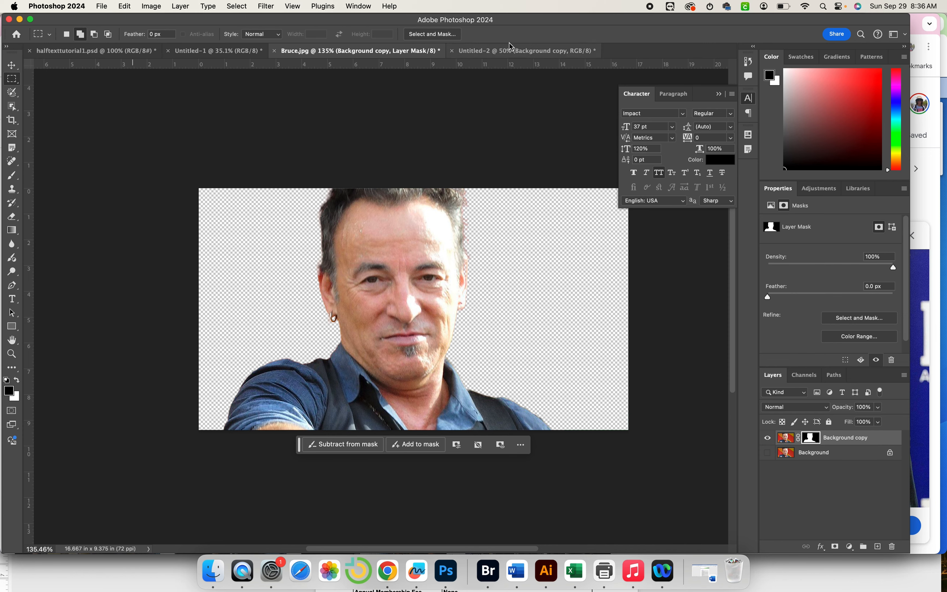
left_click(433, 34)
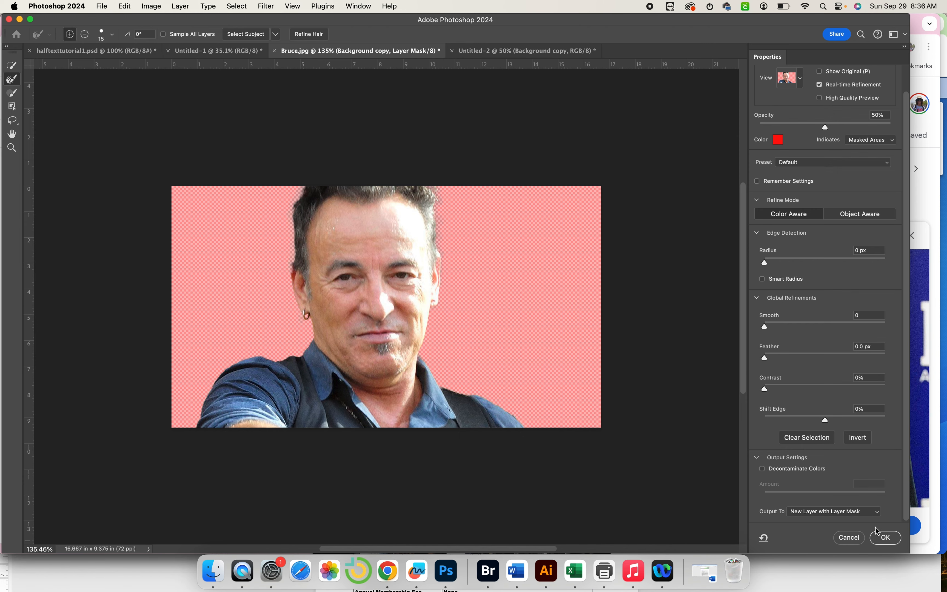
left_click(884, 537)
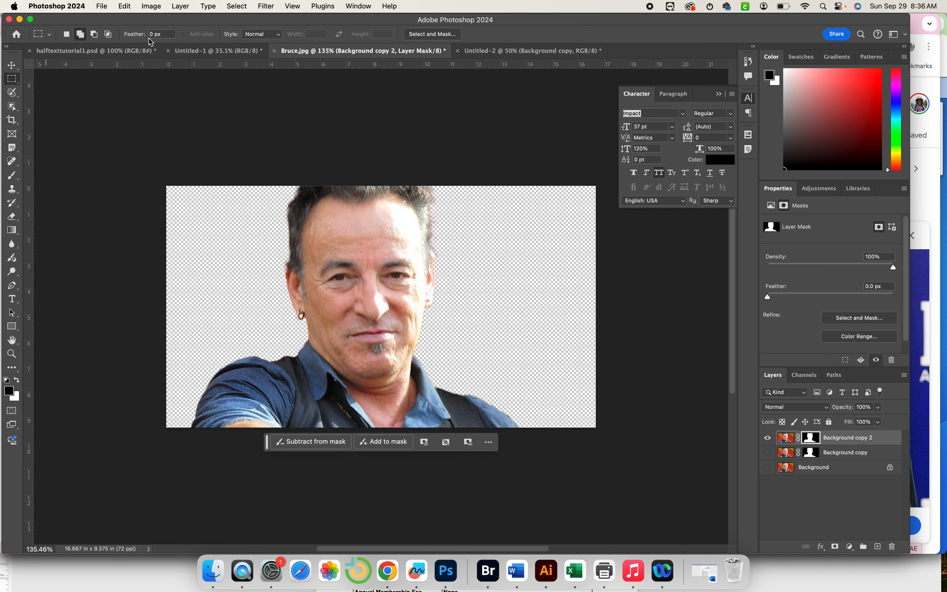
Create a Letter-size 8.5 × 11 in, 300 ppi document named 2ProjectThiesApril with a black background.
left_click(100, 7)
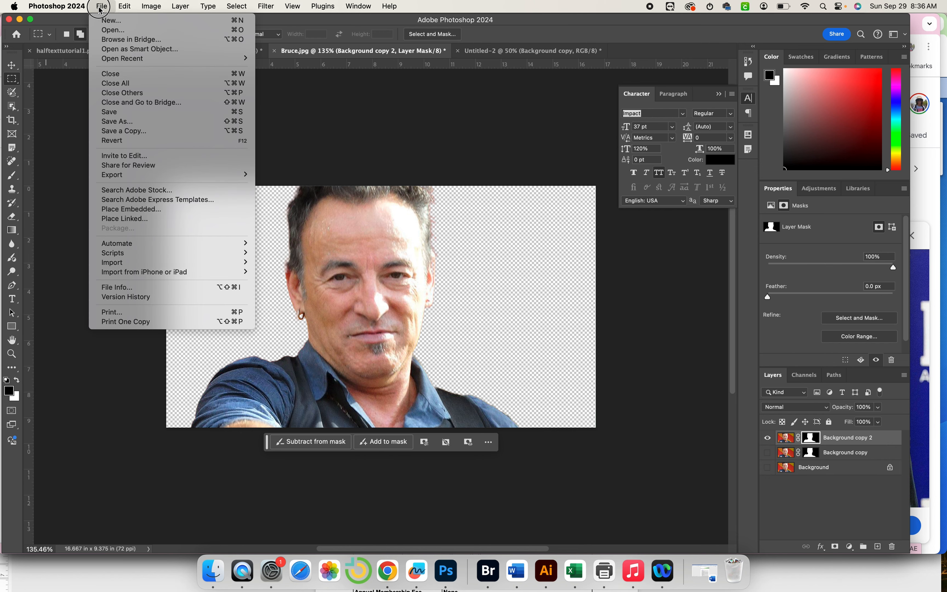
left_click(111, 20)
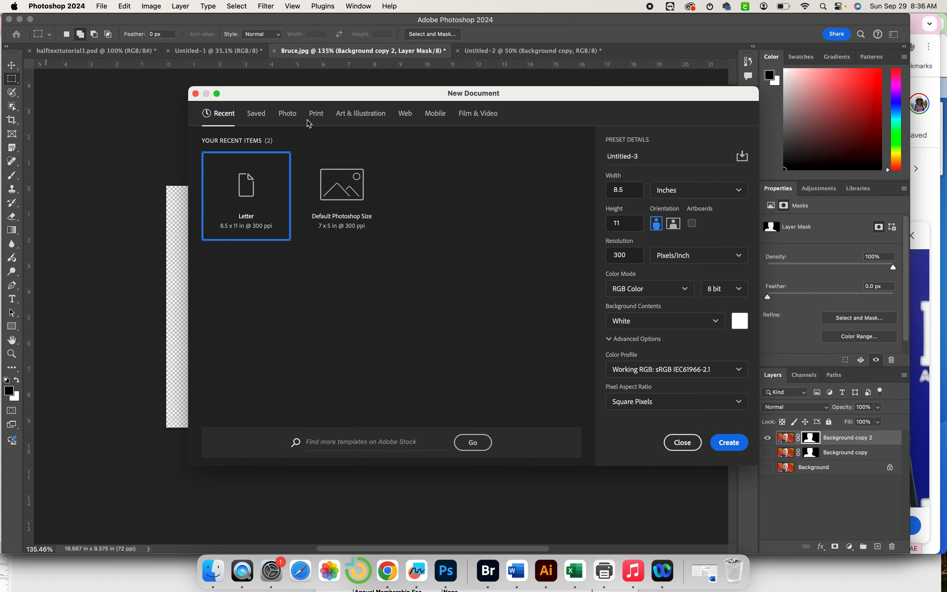
left_click(313, 116)
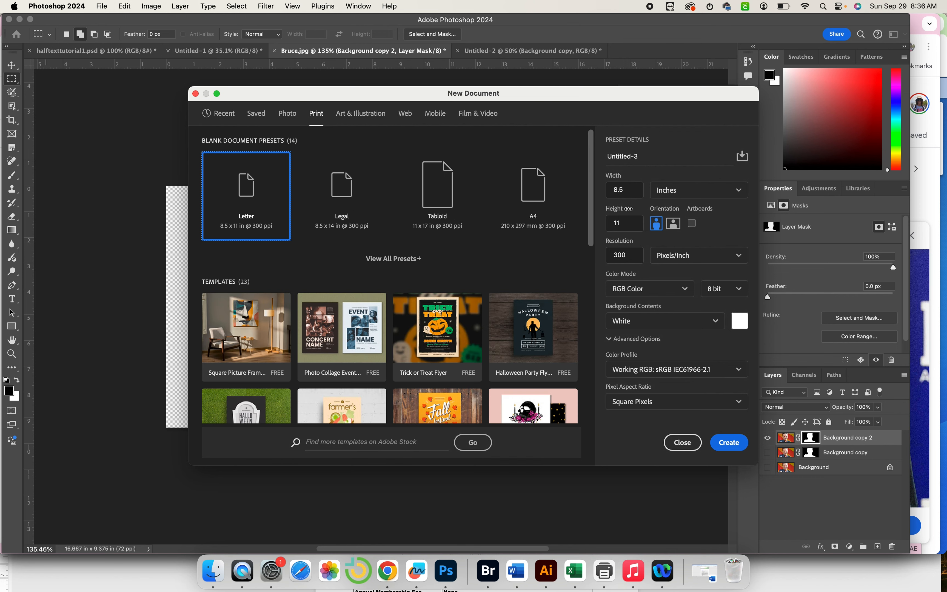
left_click(612, 149)
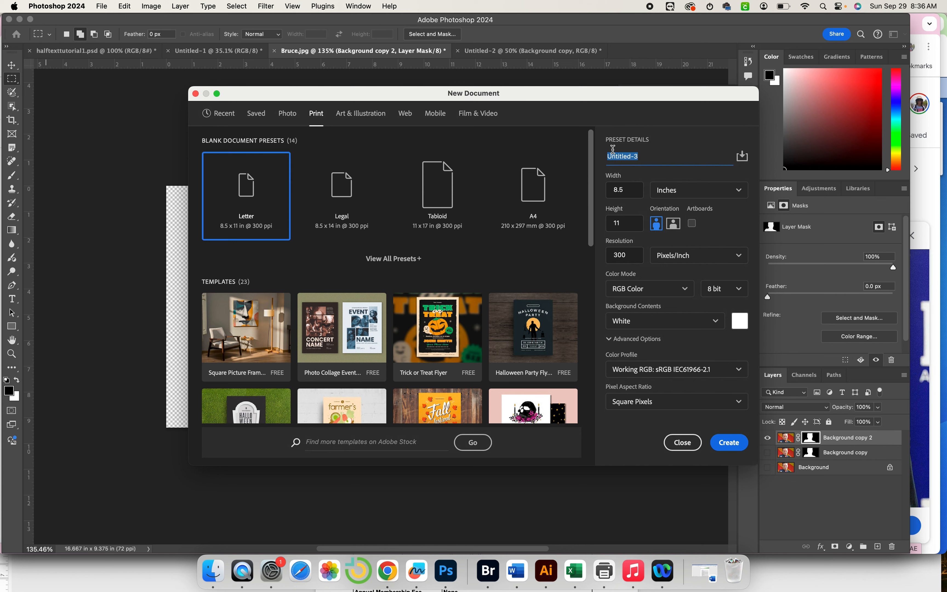
type("2ProjectThiesApril")
left_click(641, 320)
left_click(639, 356)
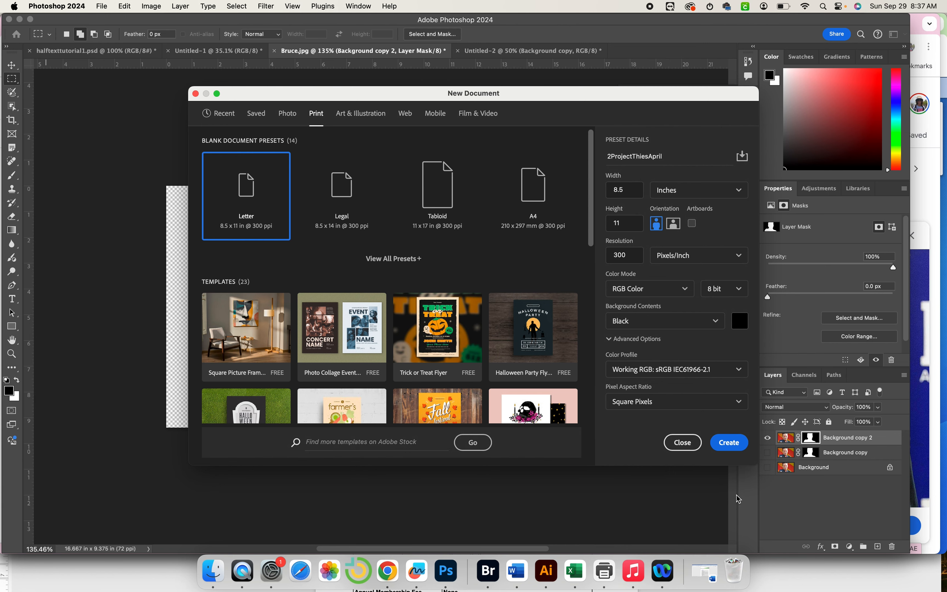
left_click(733, 448)
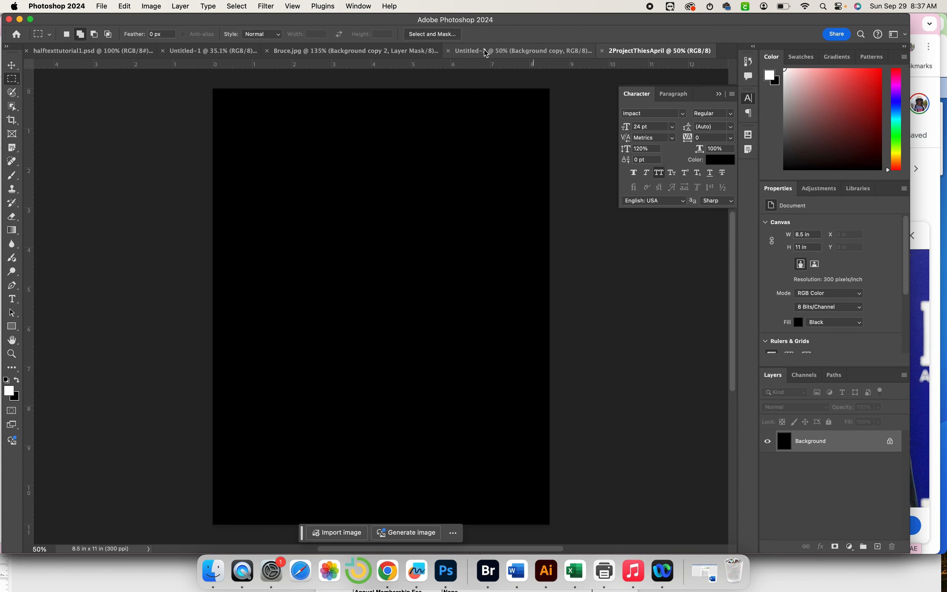
Hide Background copy 2, show Background copy, and drag it into the black poster.
left_click(377, 50)
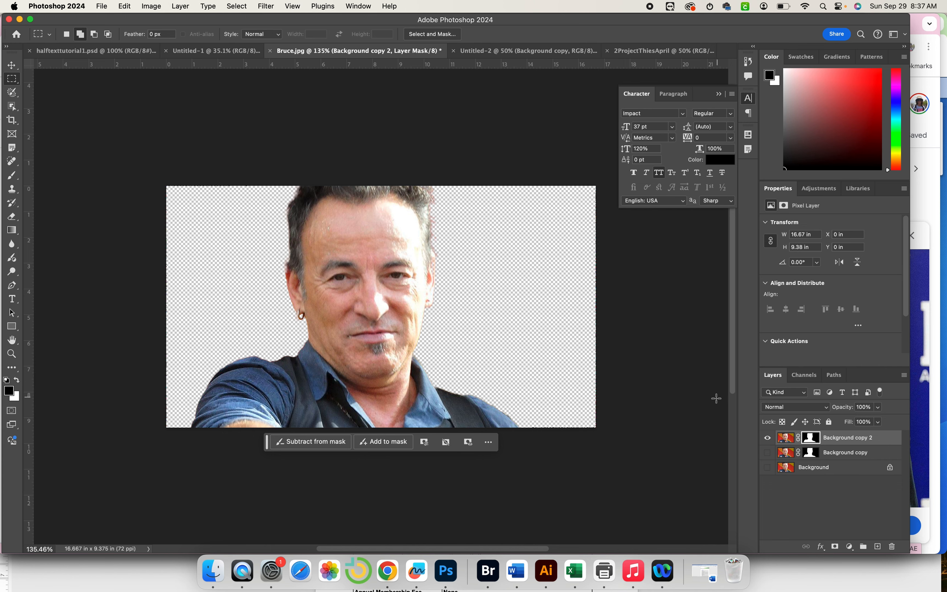
left_click(767, 438)
left_click(767, 452)
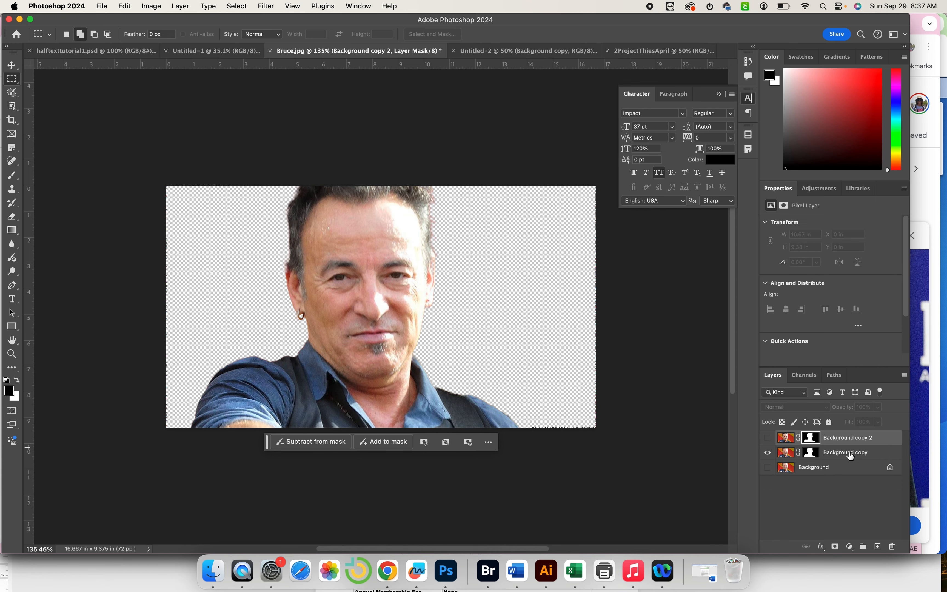
left_click(785, 453)
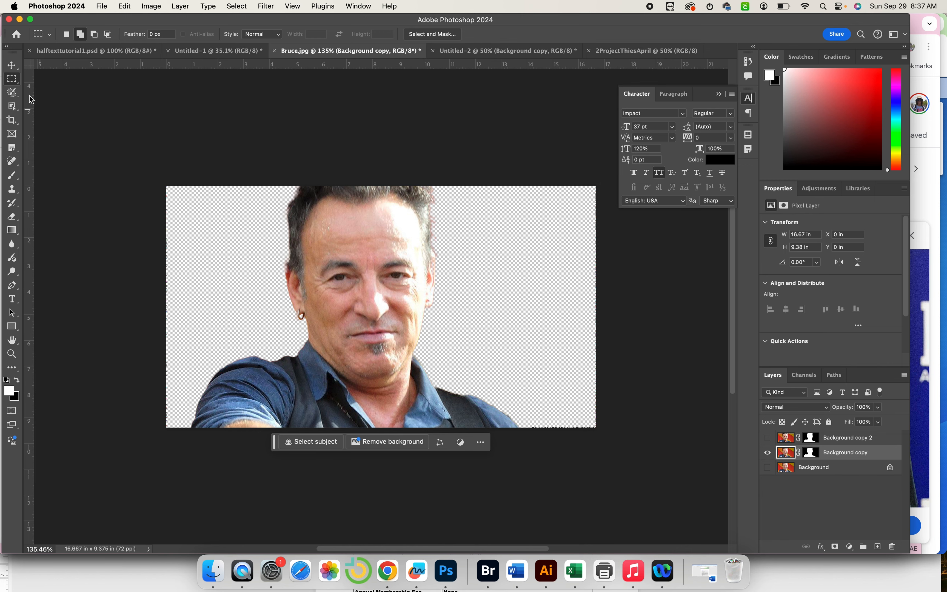
left_click(12, 66)
left_click_drag(354, 243, 379, 269)
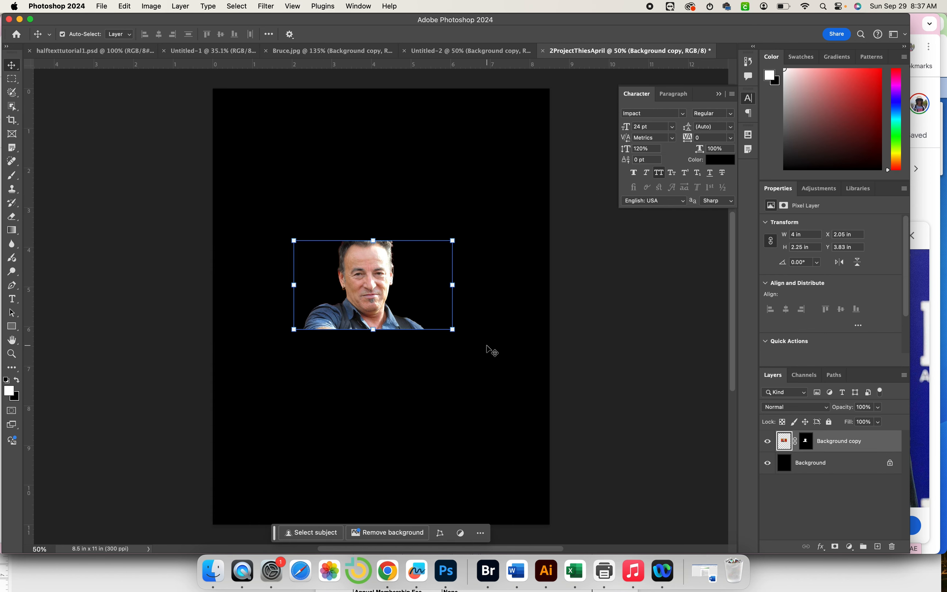
Enlarge the portrait to fill the 11 in page height and commit the transform.
left_click_drag(452, 329, 618, 533)
left_click_drag(437, 268, 345, 279)
scroll(383, 193, "up", 3)
scroll(384, 193, "up", 2)
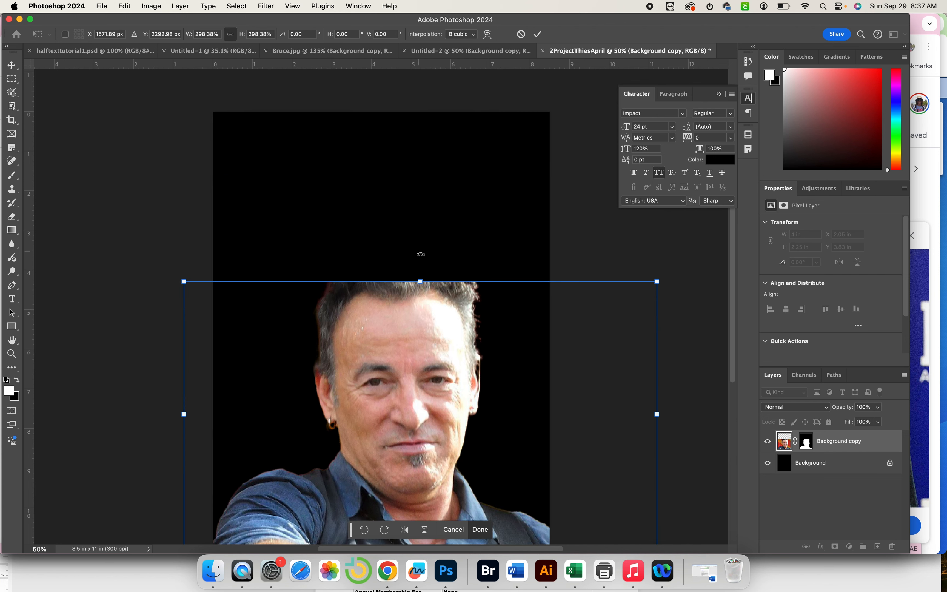
left_click_drag(417, 278, 415, 111)
scroll(357, 282, "down", 2)
scroll(357, 283, "down", 2)
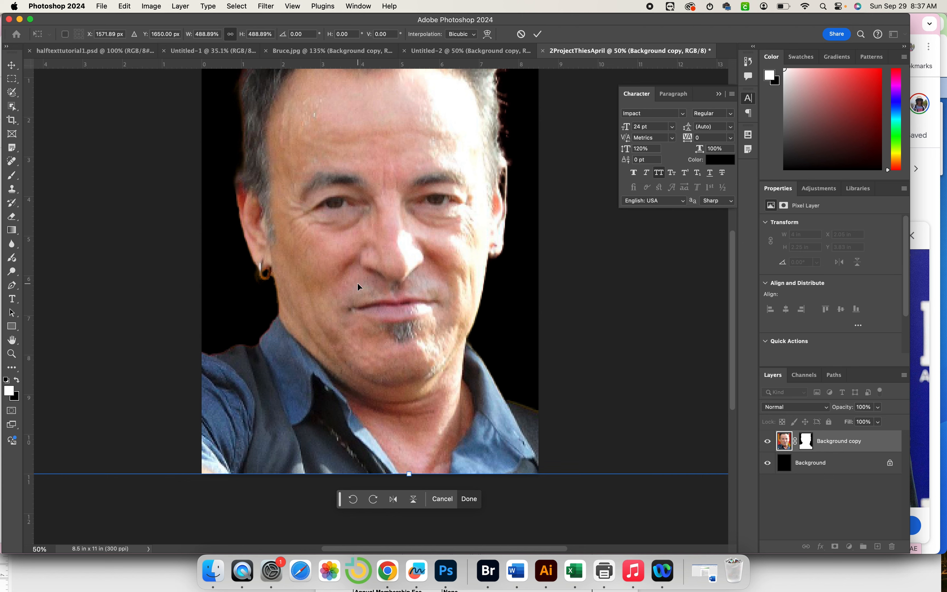
left_click_drag(359, 276, 355, 274)
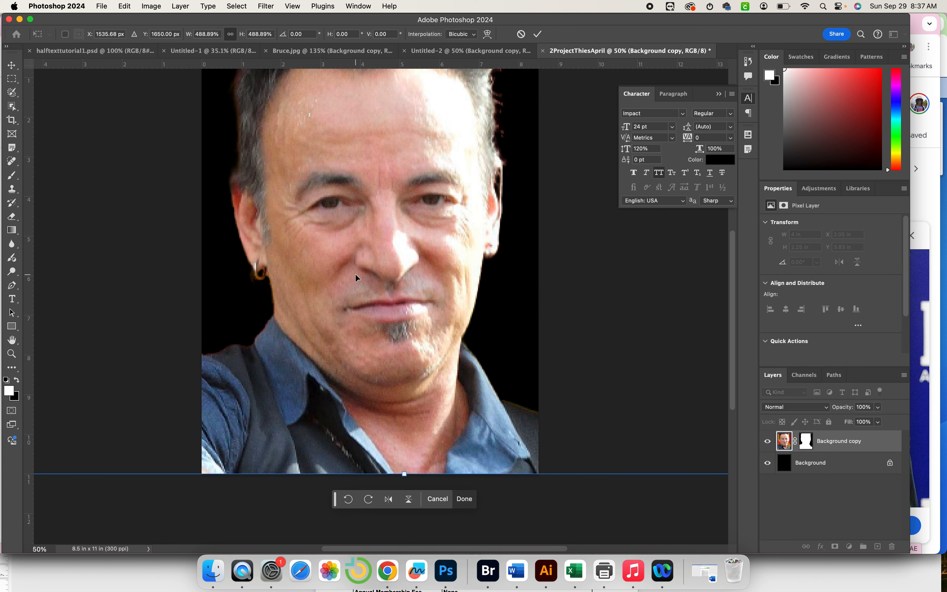
scroll(355, 274, "up", 3)
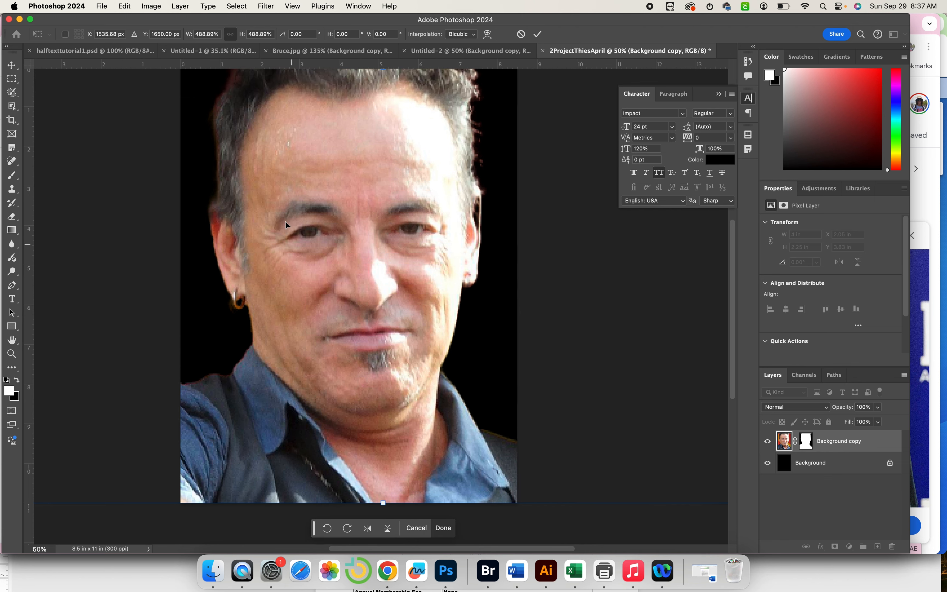
scroll(375, 259, "up", 2)
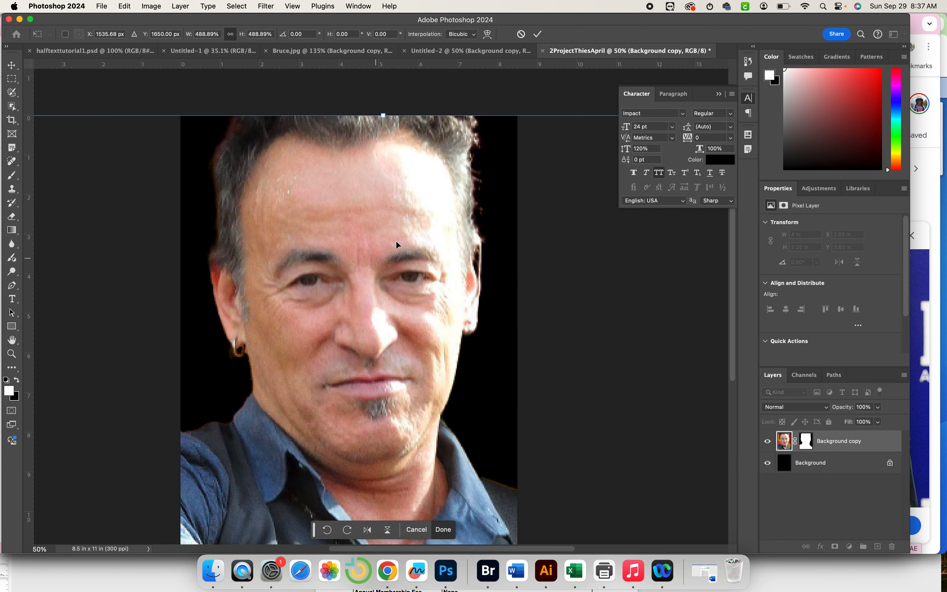
left_click(537, 34)
Pull a vertical guide from the ruler across the middle of the portrait.
scroll(432, 243, "down", 1)
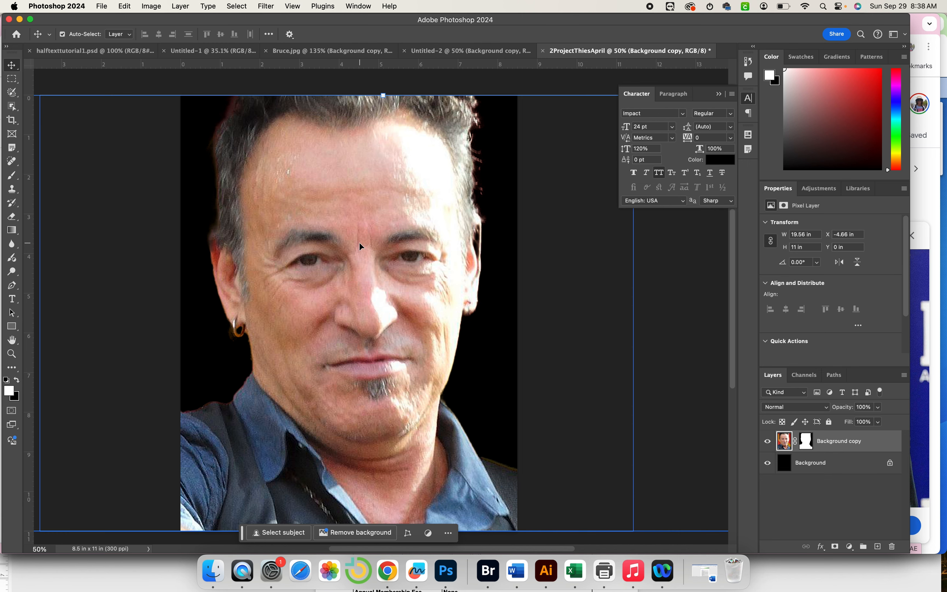
scroll(359, 242, "down", 3)
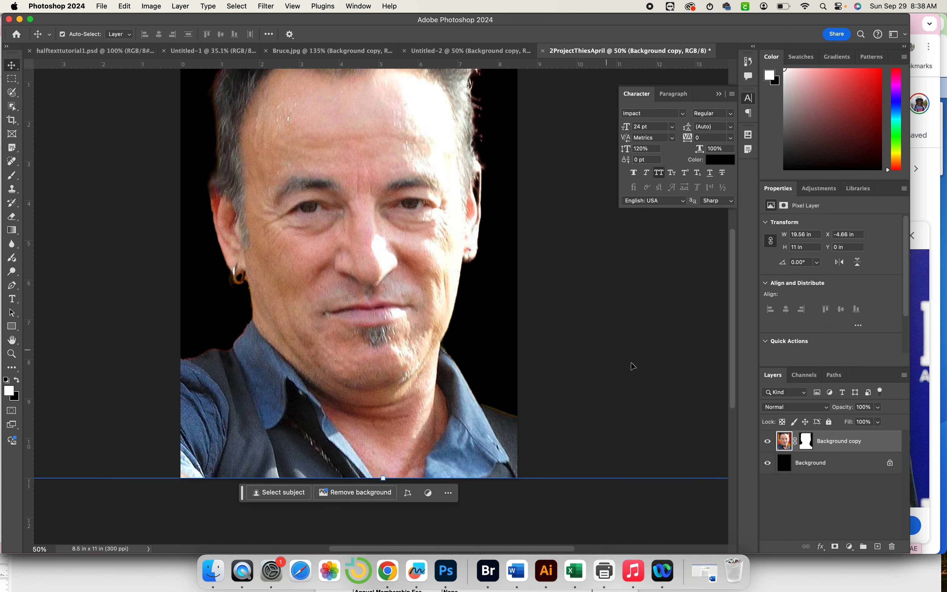
scroll(189, 260, "up", 3)
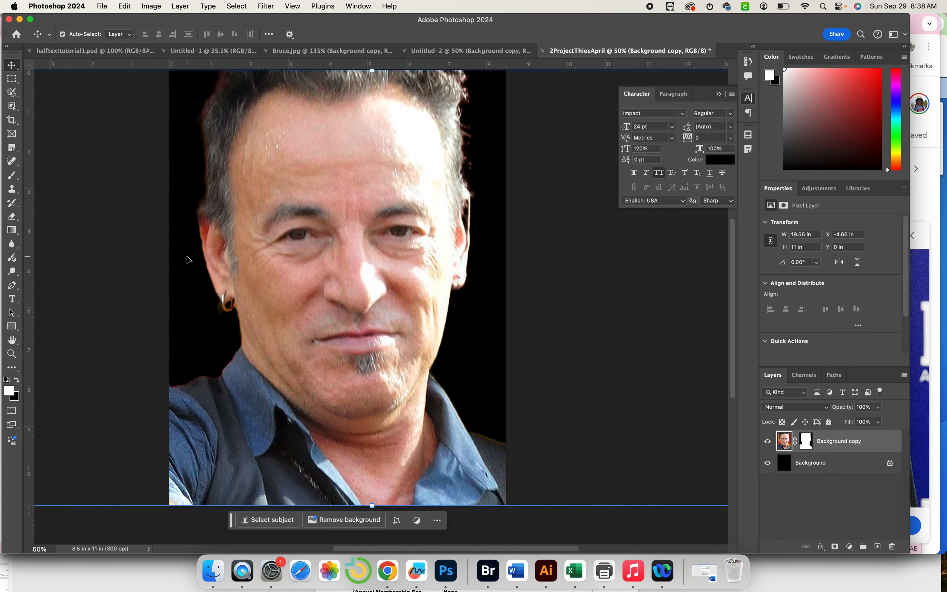
scroll(188, 260, "left", 2)
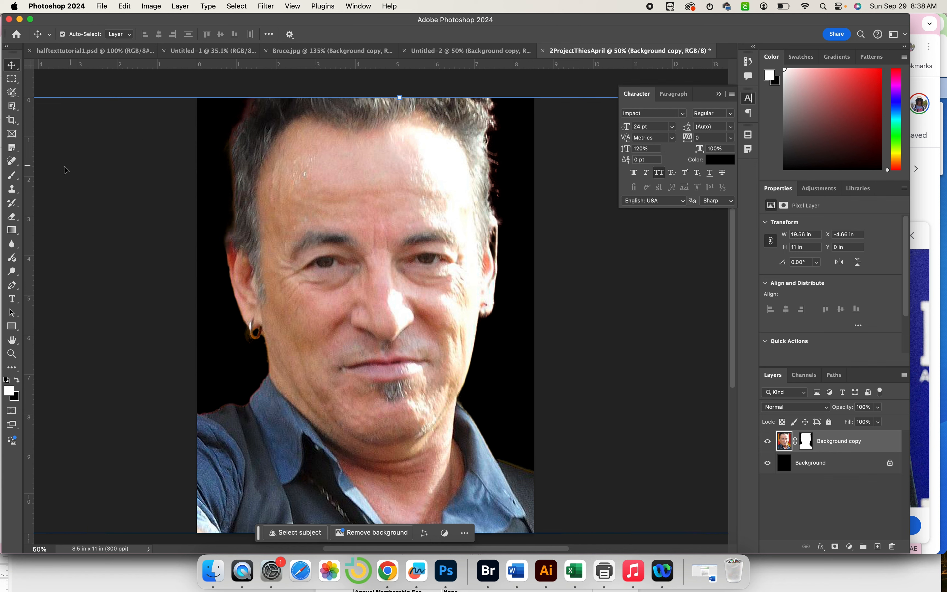
left_click_drag(31, 187, 354, 220)
scroll(366, 218, "down", 2)
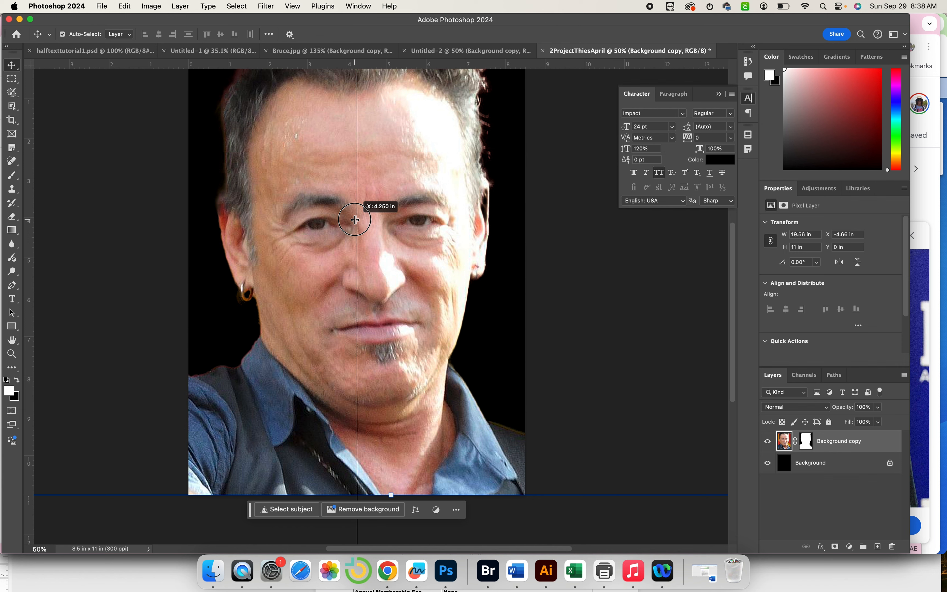
Fix the vertical guide at 4.25 in and nudge the portrait slightly left.
left_click_drag(355, 219, 354, 219)
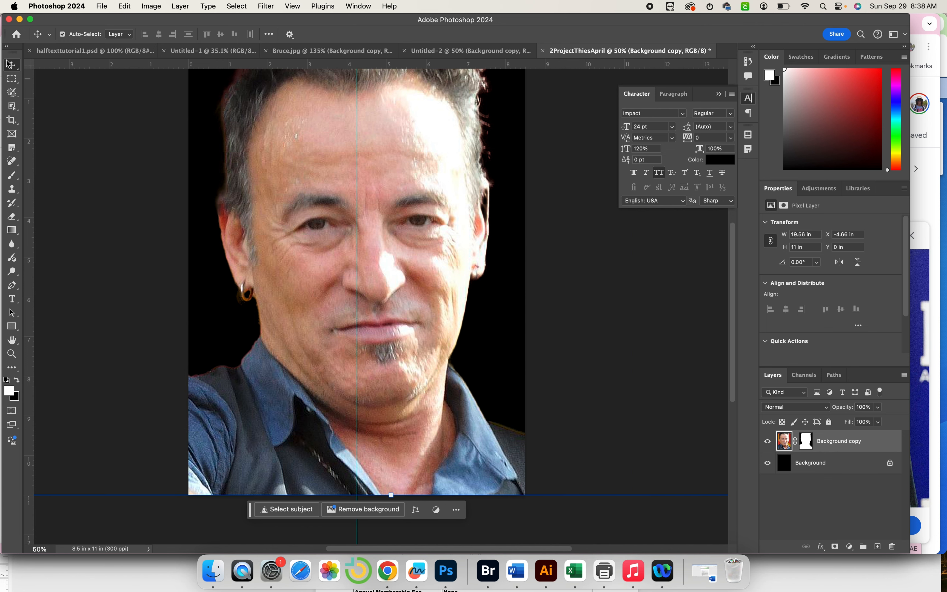
left_click(12, 67)
left_click_drag(404, 195, 395, 200)
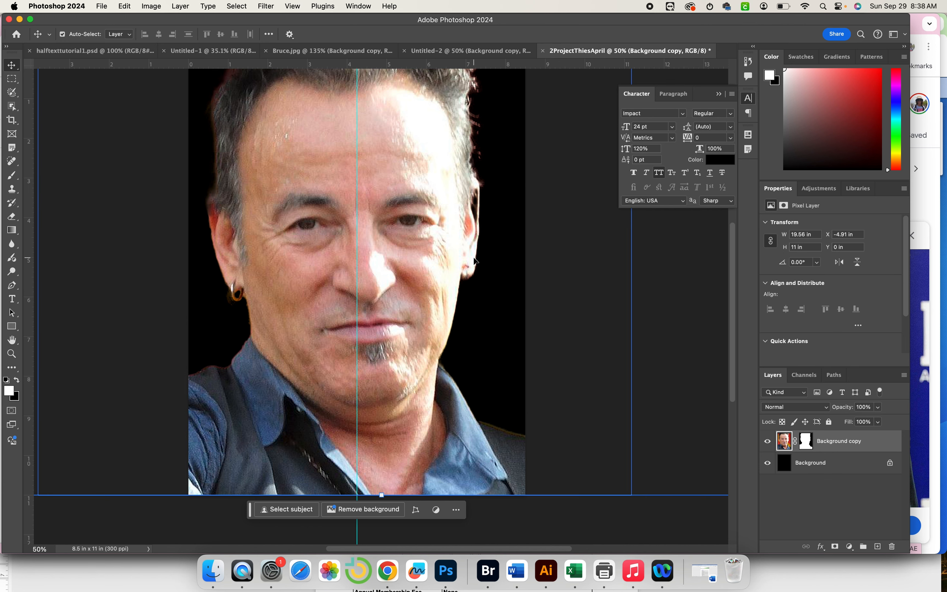
scroll(474, 260, "up", 3)
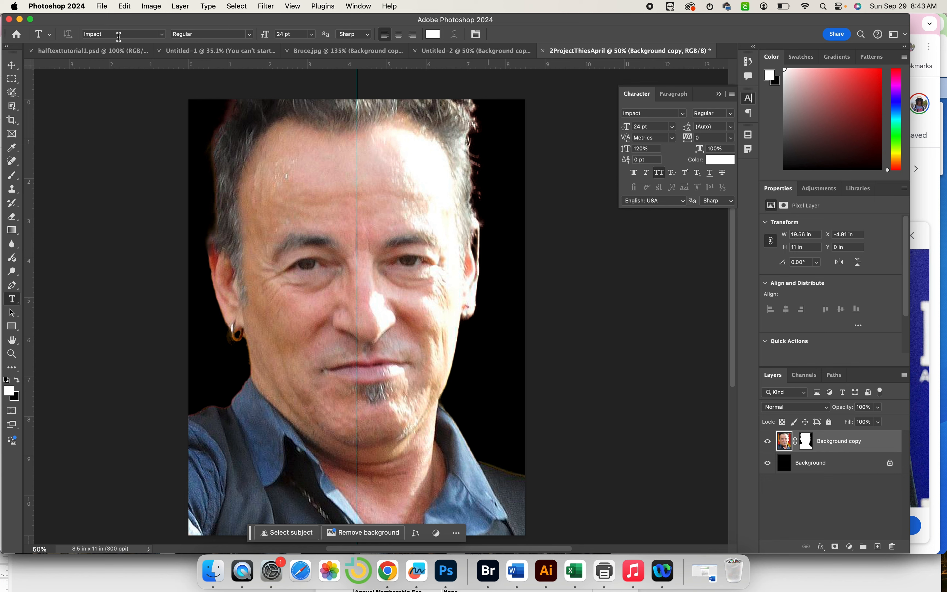
Choose Impact and draw a paragraph text box from the poster's top-left corner.
left_click(161, 34)
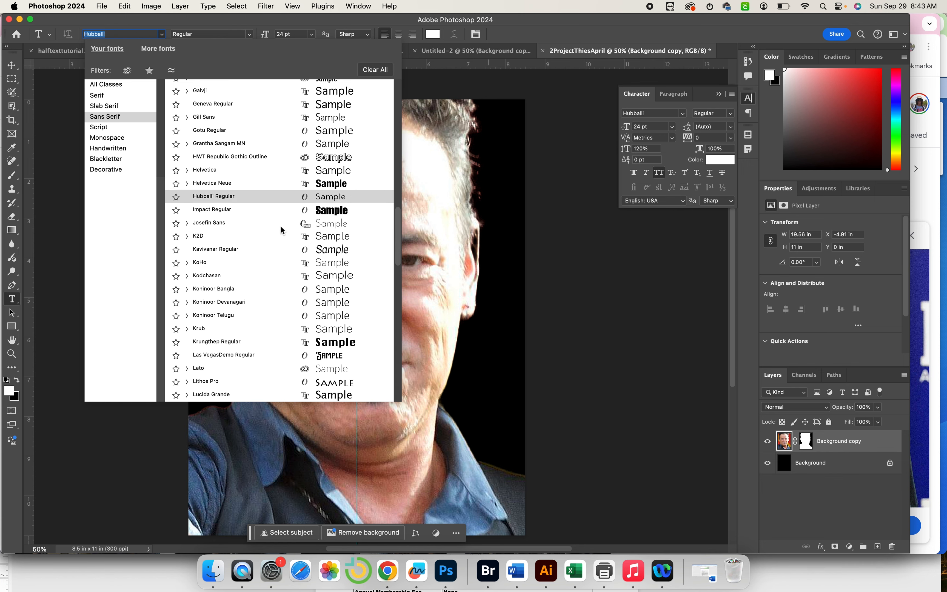
left_click(306, 211)
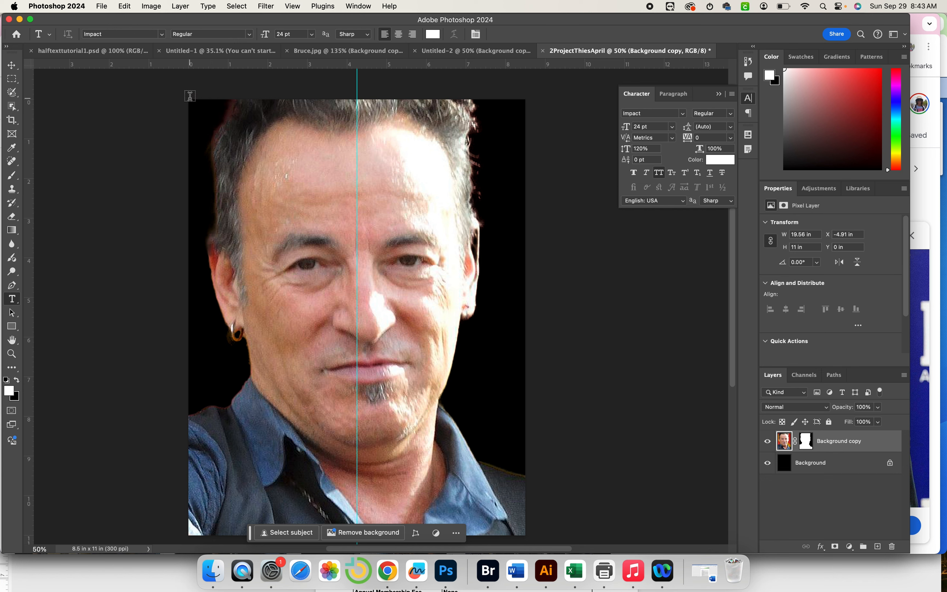
left_click_drag(190, 97, 359, 533)
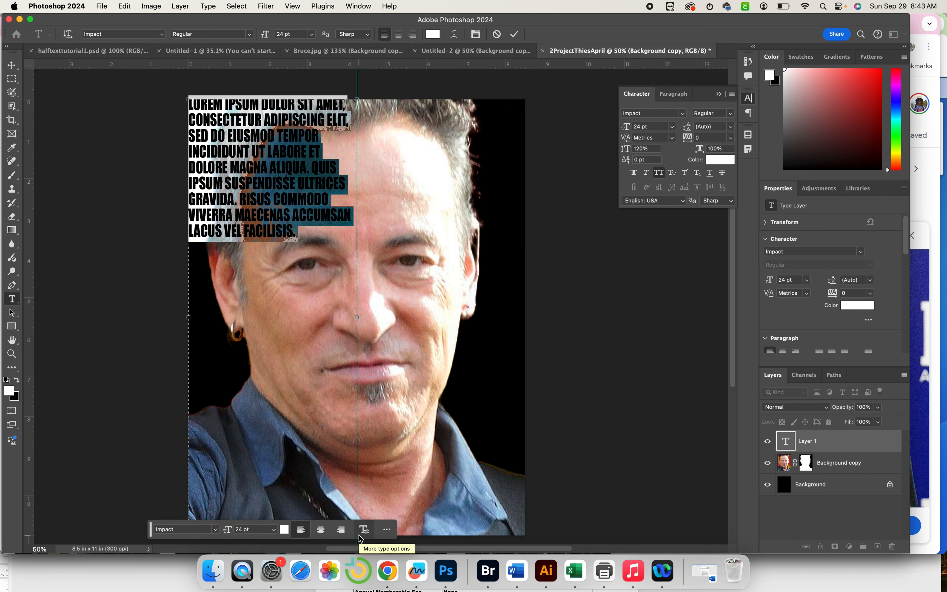
Type 'YOU CANT START A FIRE WITHOUT A SPARK' and 'BRUCE SPRINGSTEEN', then turn off All Caps.
type("YOU C")
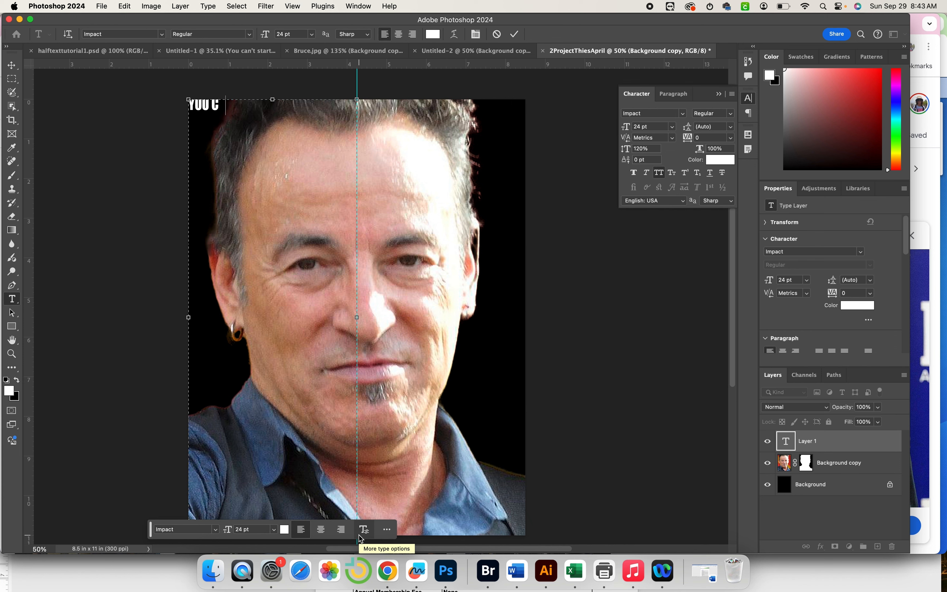
type("ANT START A FIRES WITH")
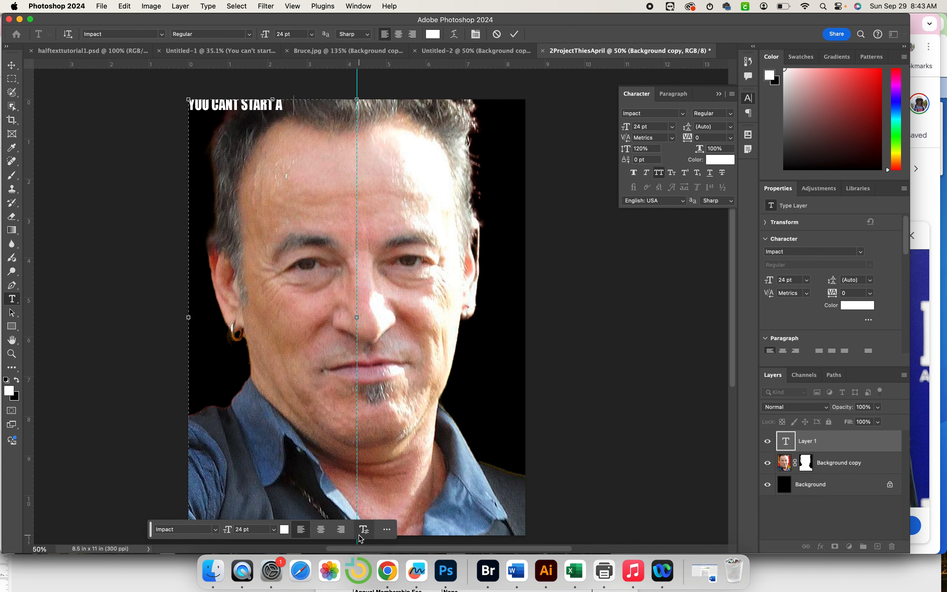
key("BackSpace")
key("BackSpace")
key("BackSpace")
key("BackSpace")
key("BackSpace")
key("BackSpace")
type("FIRE WITHOUT A")
type(" SPARK")
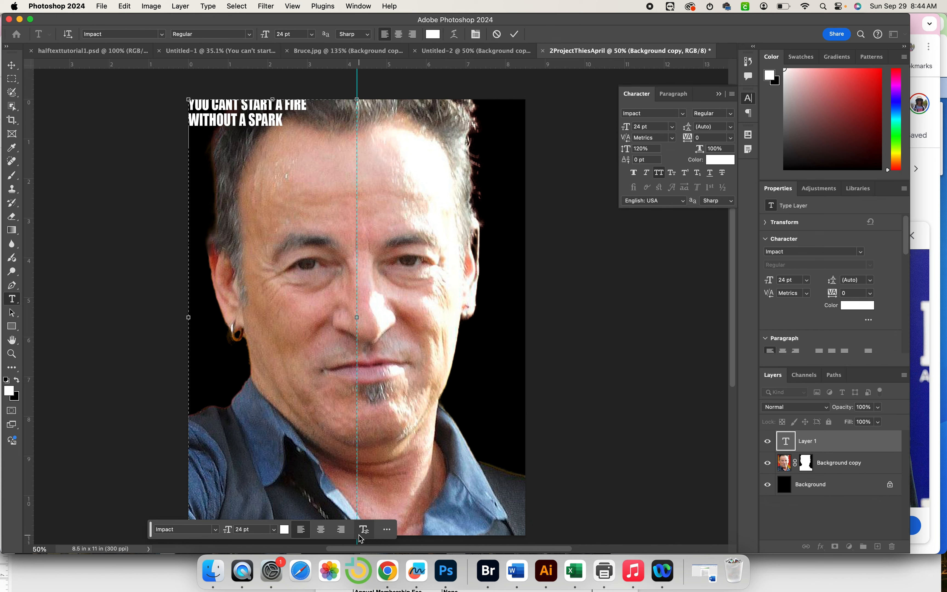
key("Return")
type("BRUCE SPRINGSTEEN")
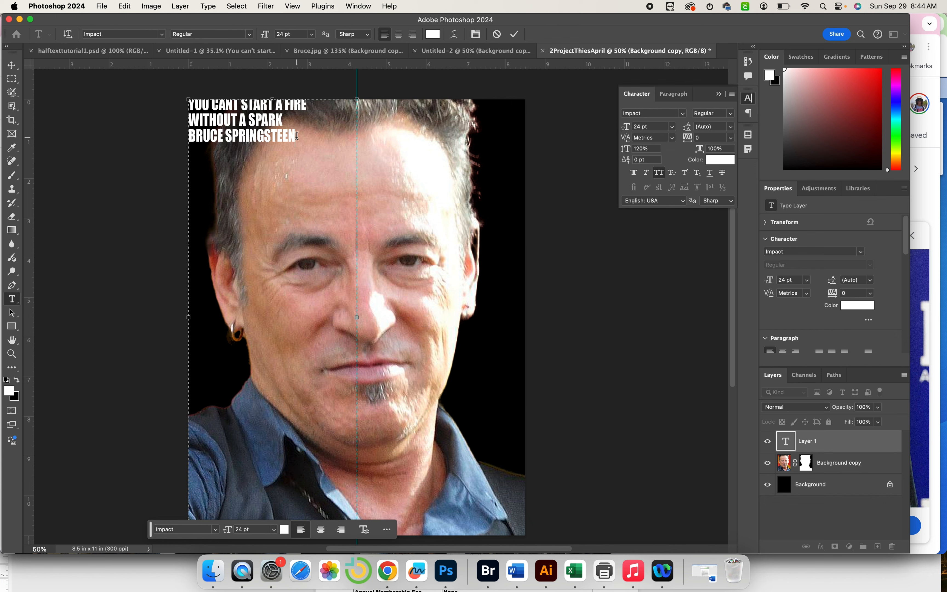
left_click_drag(296, 136, 185, 100)
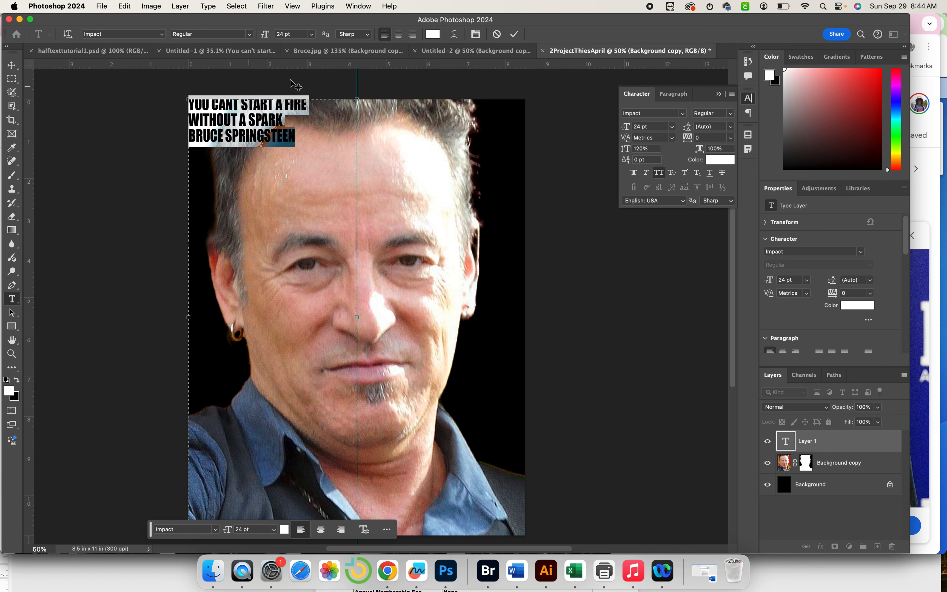
left_click(659, 174)
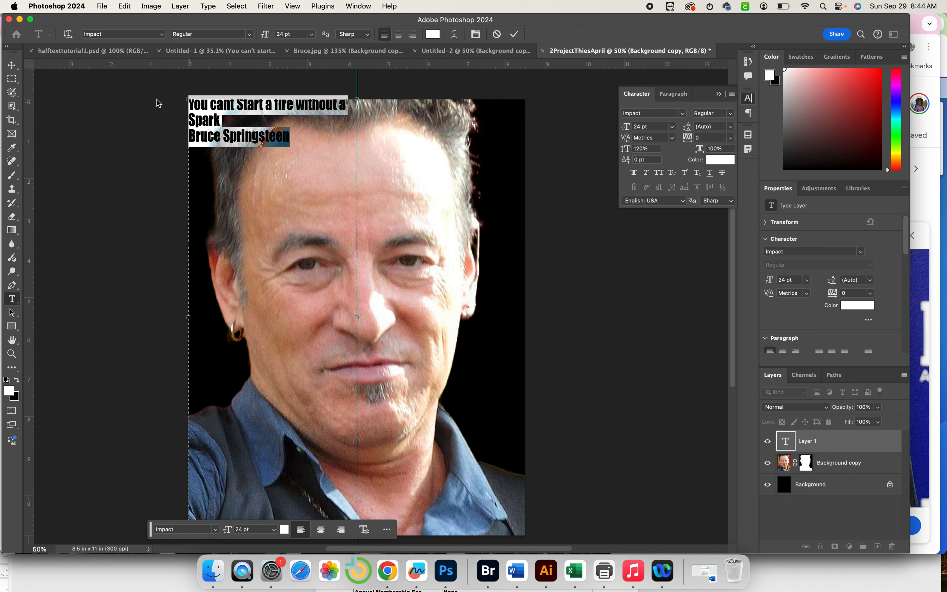
Turn All Caps back on for the quote and credit, with the Character panel showing.
left_click(658, 174)
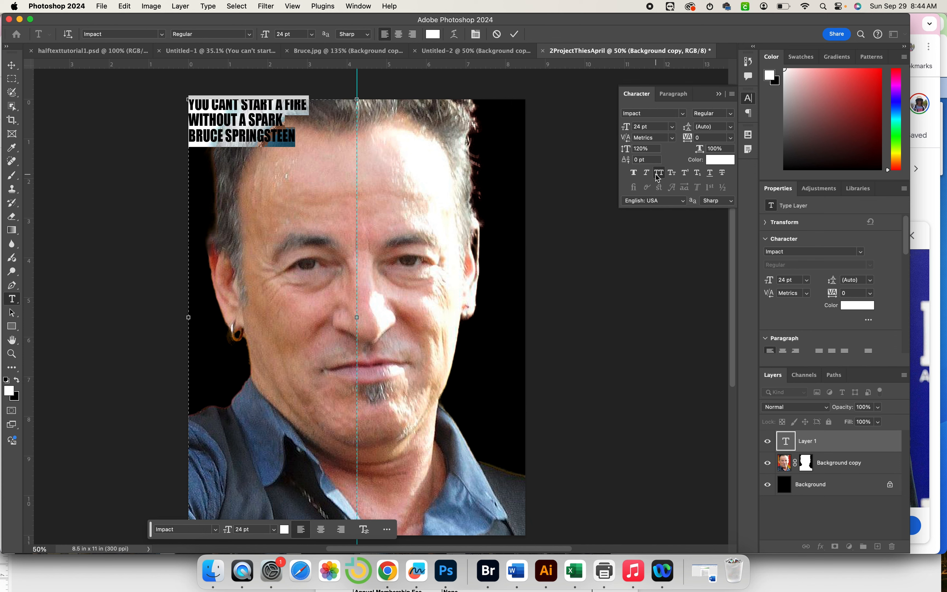
left_click(474, 35)
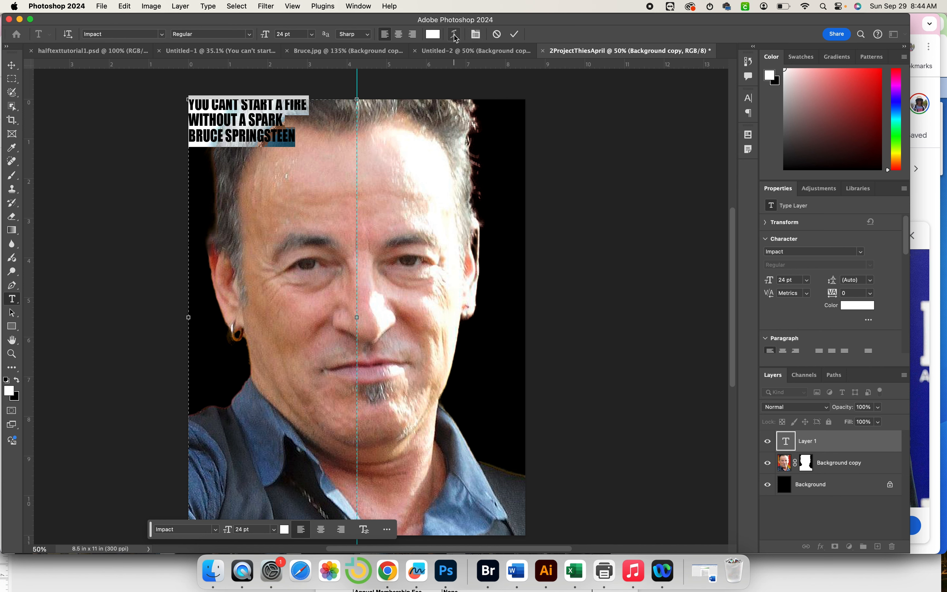
left_click(475, 35)
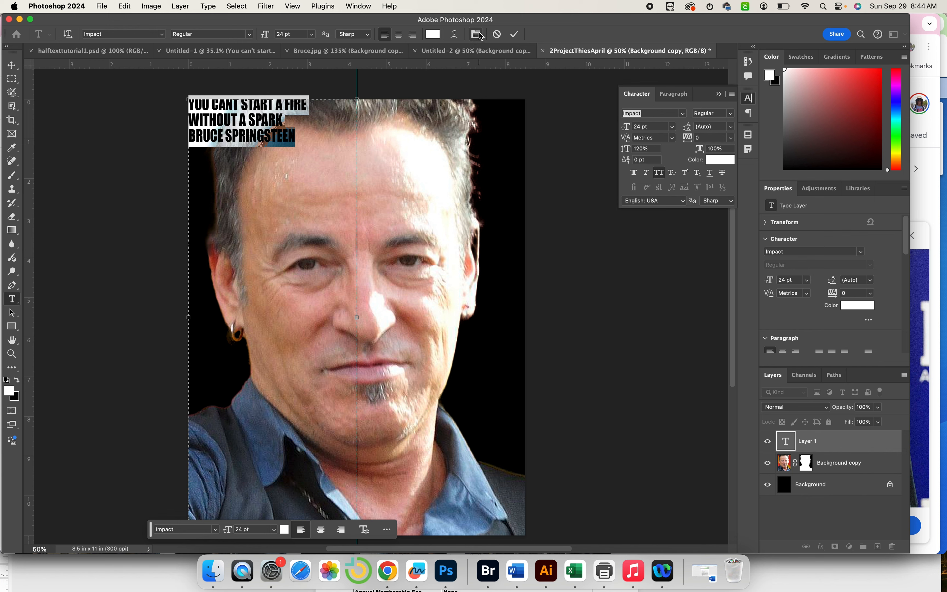
left_click(359, 4)
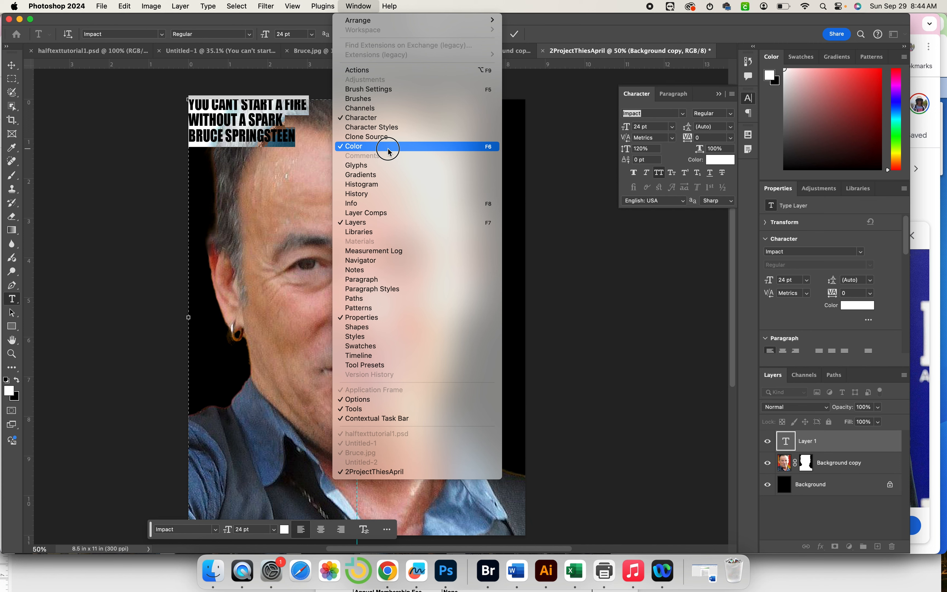
left_click(594, 283)
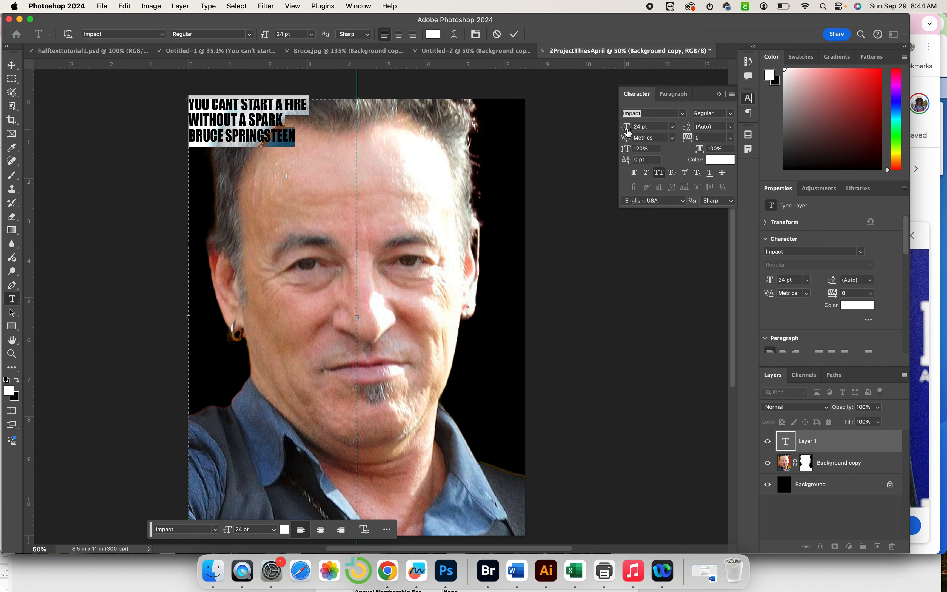
Enlarge the quote from 24 pt to 74 pt and set its leading to 77 pt.
left_click_drag(626, 132, 649, 131)
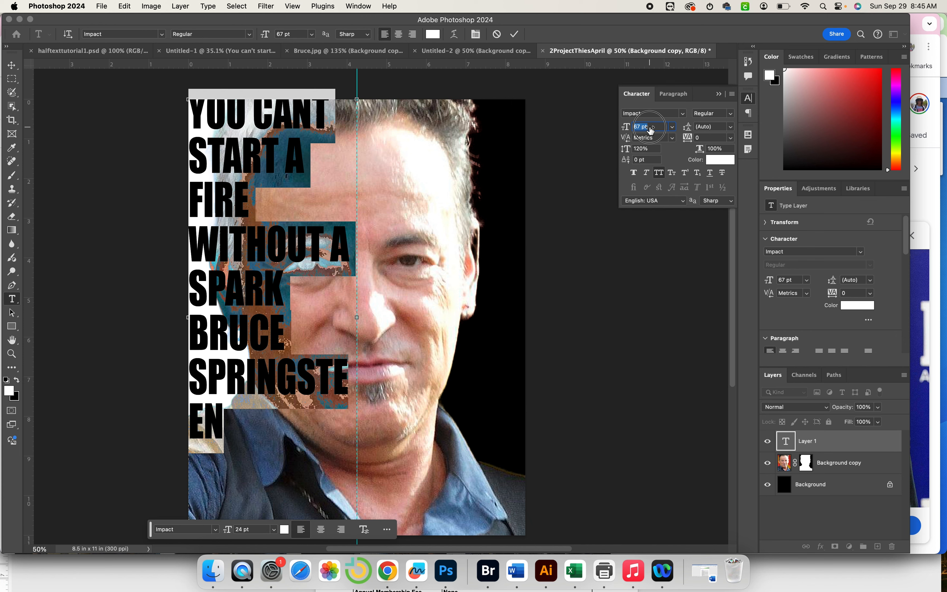
left_click_drag(649, 131, 650, 131)
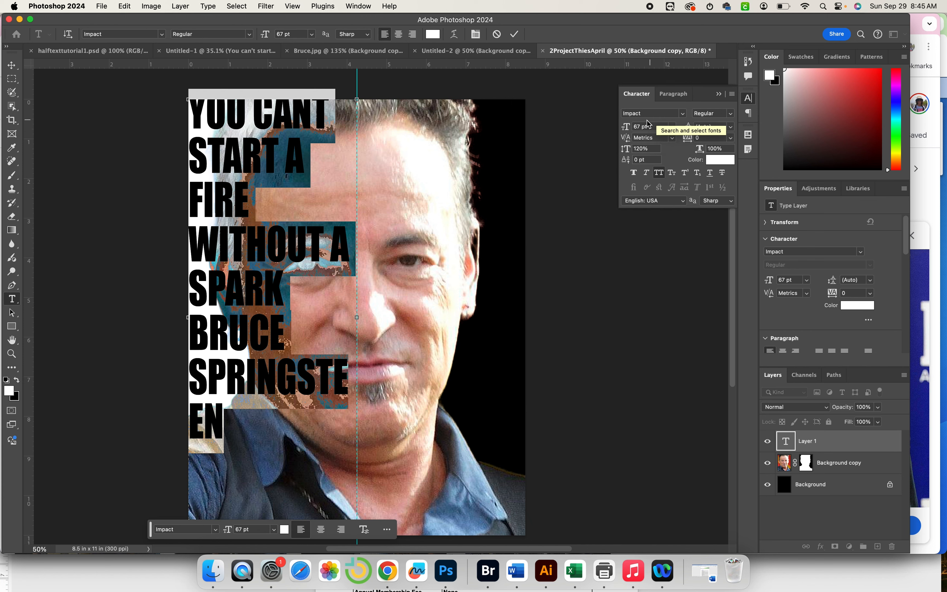
left_click_drag(625, 129, 627, 129)
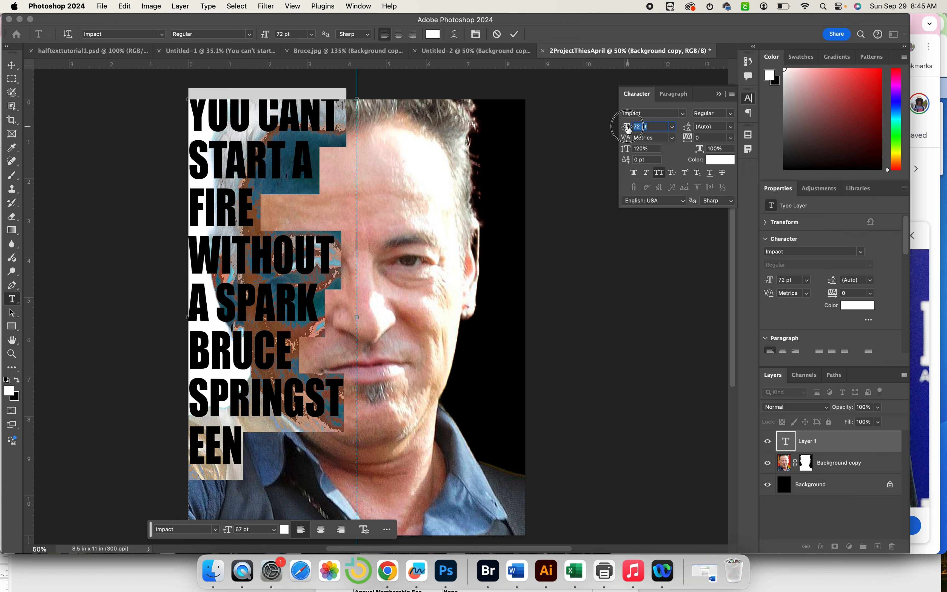
left_click_drag(627, 129, 628, 129)
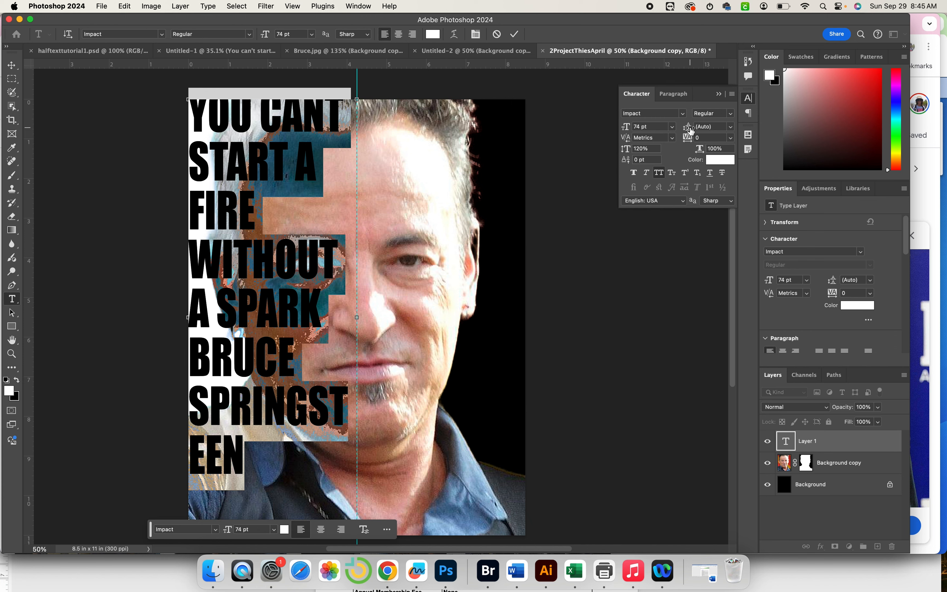
left_click_drag(690, 129, 682, 133)
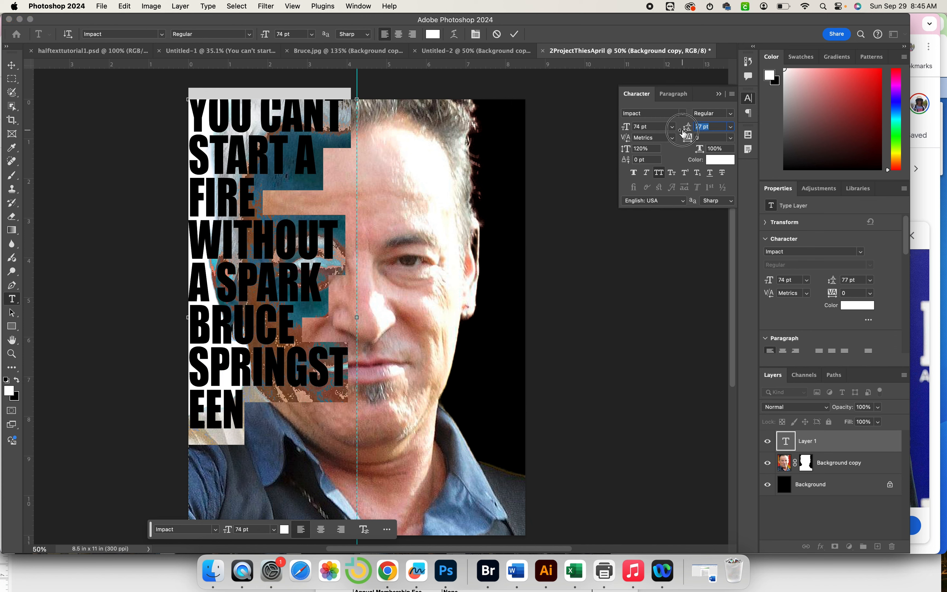
left_click_drag(683, 133, 682, 133)
Shrink the BRUCE SPRINGSTEEN credit to 52 pt with 56 pt leading, tight under the quote.
left_click(267, 326)
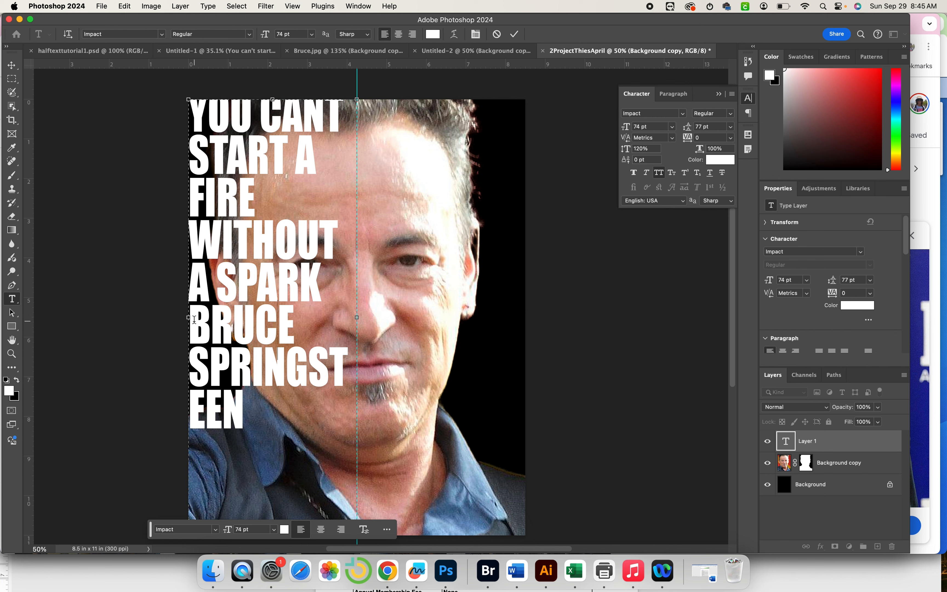
left_click_drag(194, 320, 287, 391)
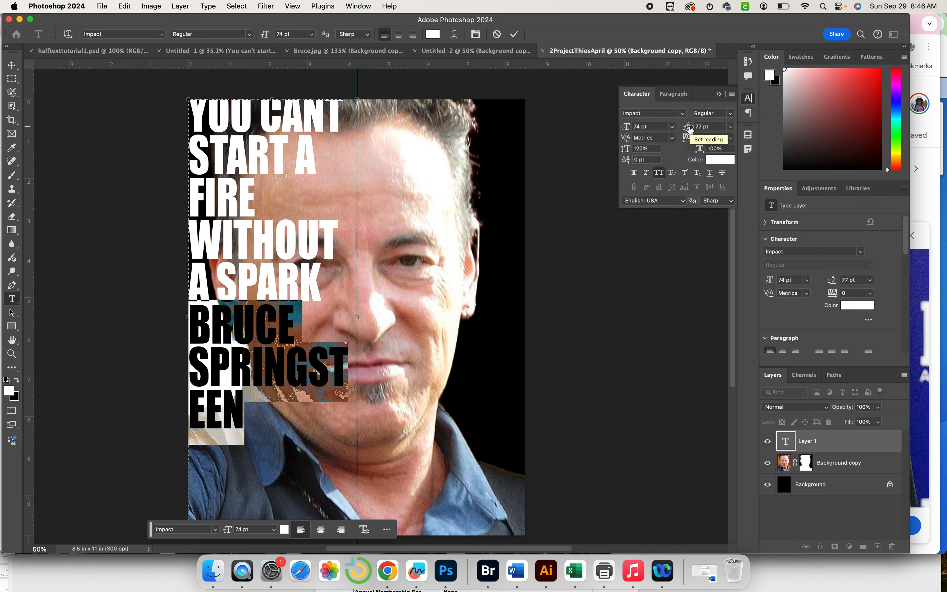
left_click_drag(688, 129, 694, 131)
left_click_drag(626, 129, 621, 130)
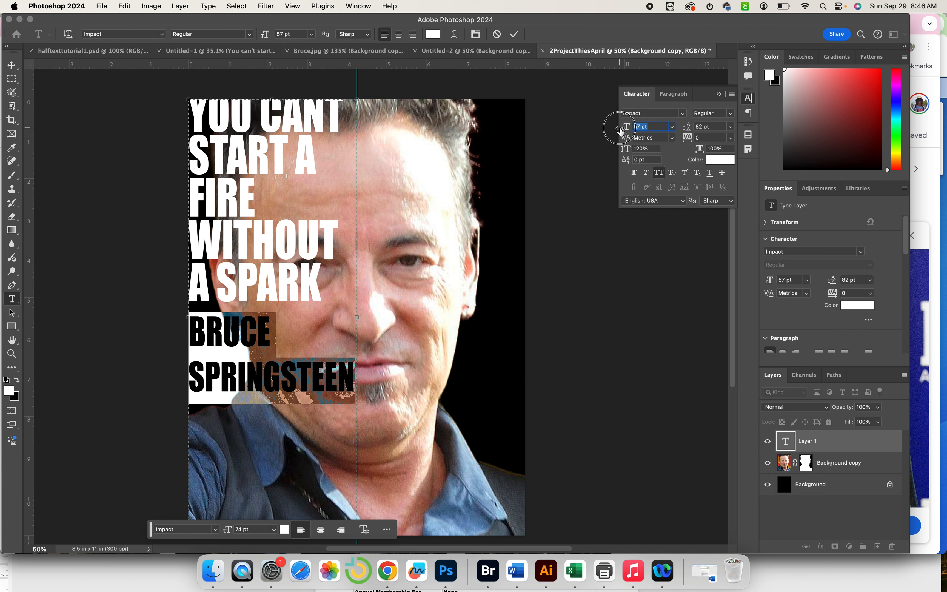
left_click_drag(620, 130, 625, 129)
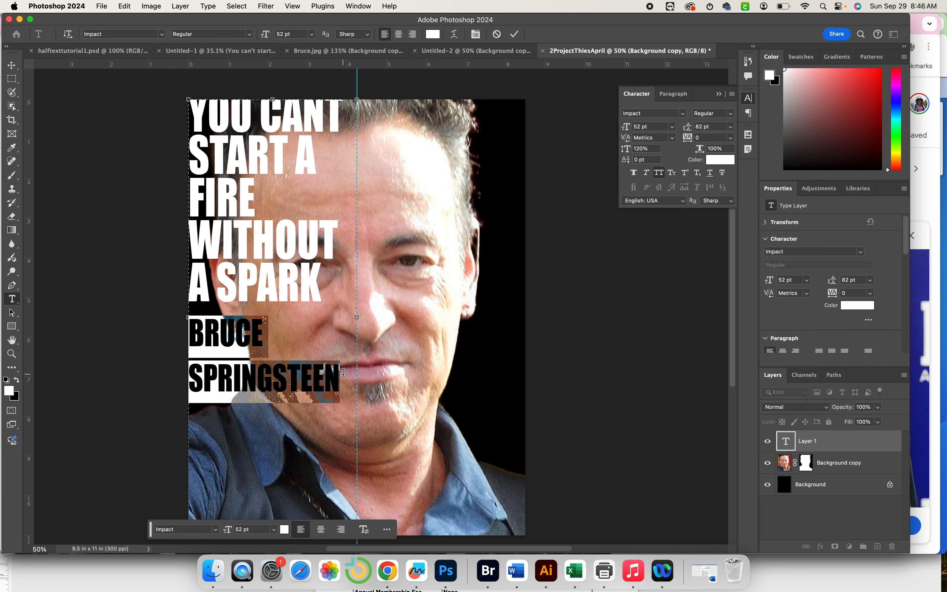
left_click_drag(343, 373, 179, 332)
left_click_drag(687, 127, 673, 133)
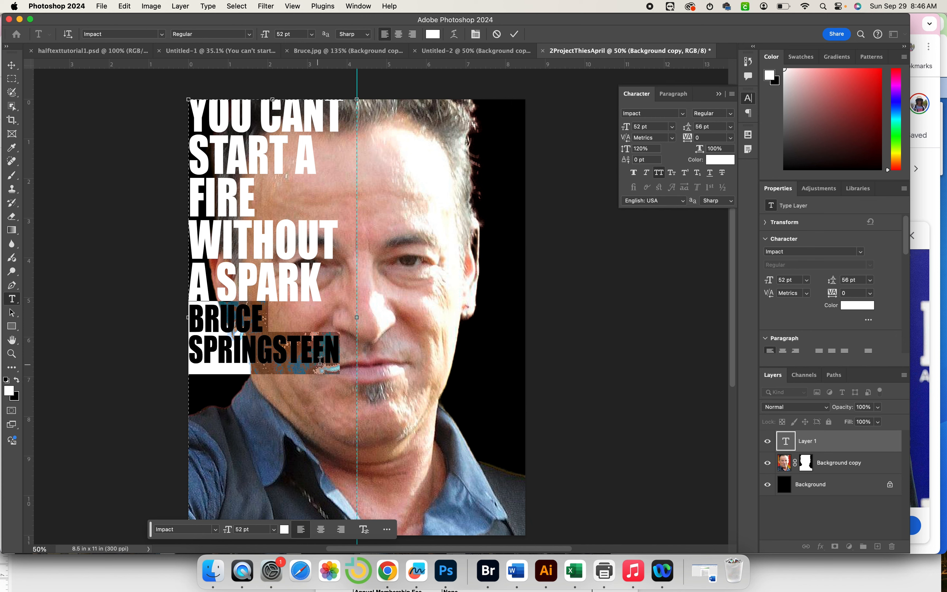
left_click_drag(339, 356, 181, 114)
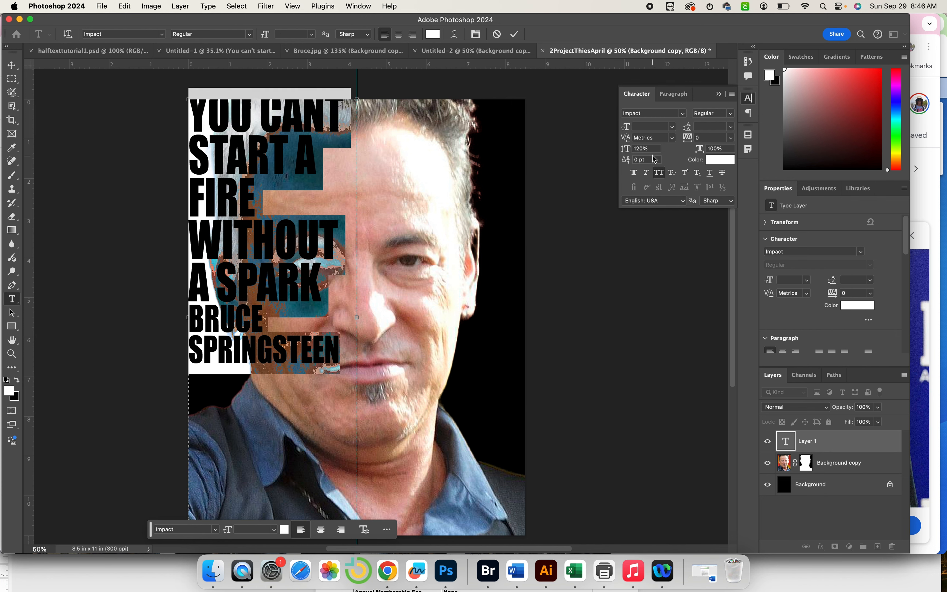
Widen the automatic line spacing from 131% to 139%.
left_click_drag(625, 152, 623, 152)
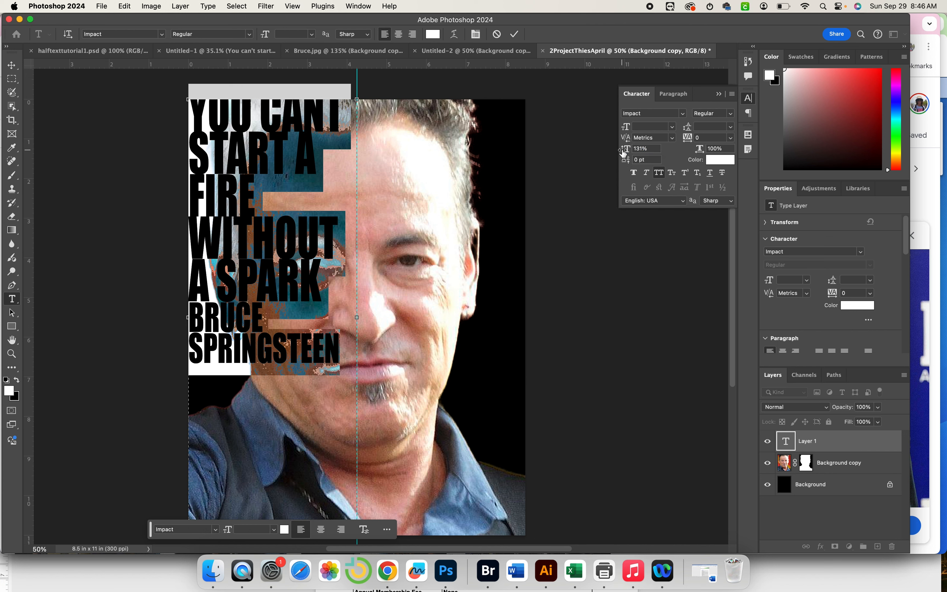
left_click_drag(623, 152, 628, 153)
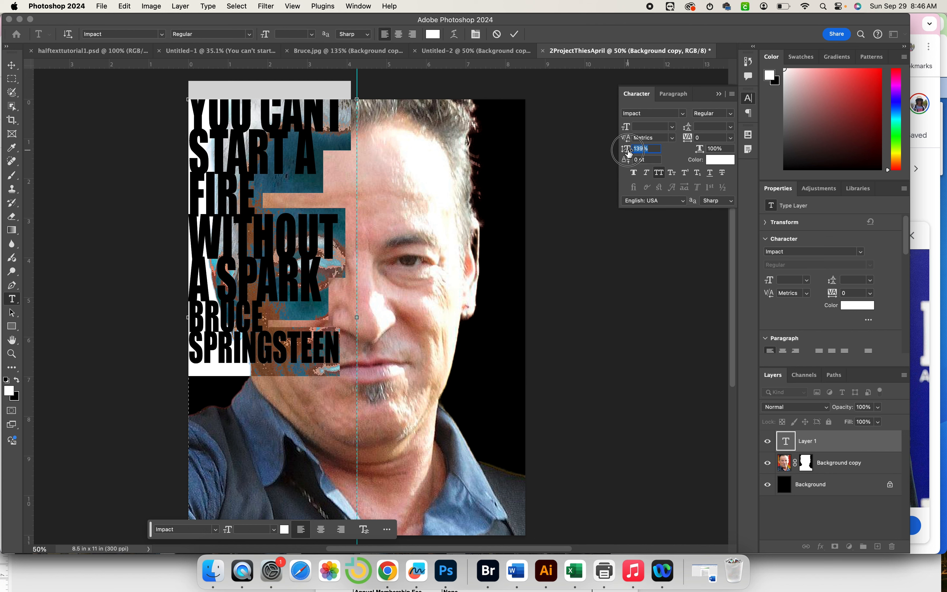
left_click_drag(627, 152, 628, 153)
scroll(498, 127, "down", 5)
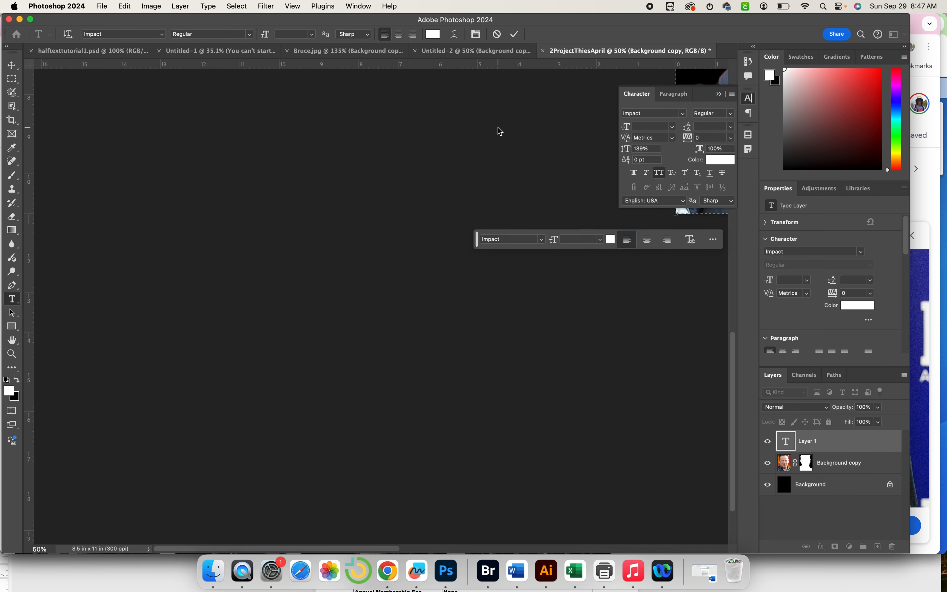
scroll(414, 160, "up", 5)
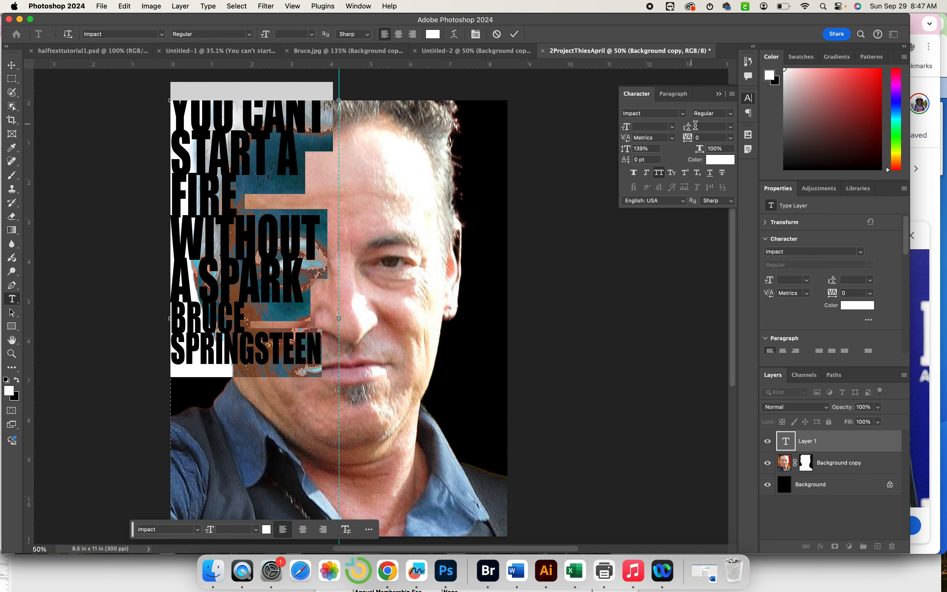
left_click(332, 205)
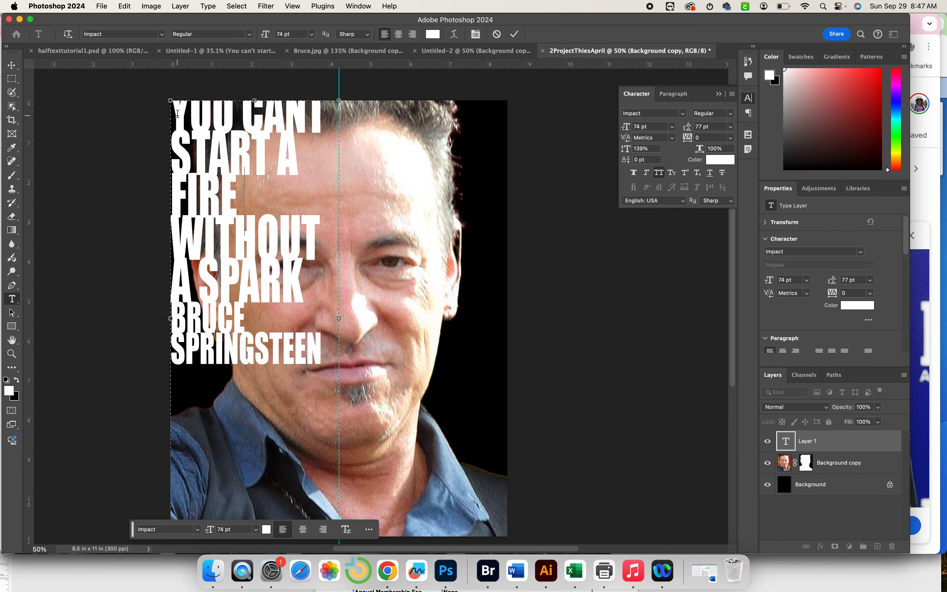
Set the quote lines to 90 pt leading and BRUCE SPRINGSTEEN to 68 pt leading.
left_click_drag(177, 114, 351, 255)
left_click_drag(687, 127, 698, 127)
left_click_drag(171, 344, 324, 376)
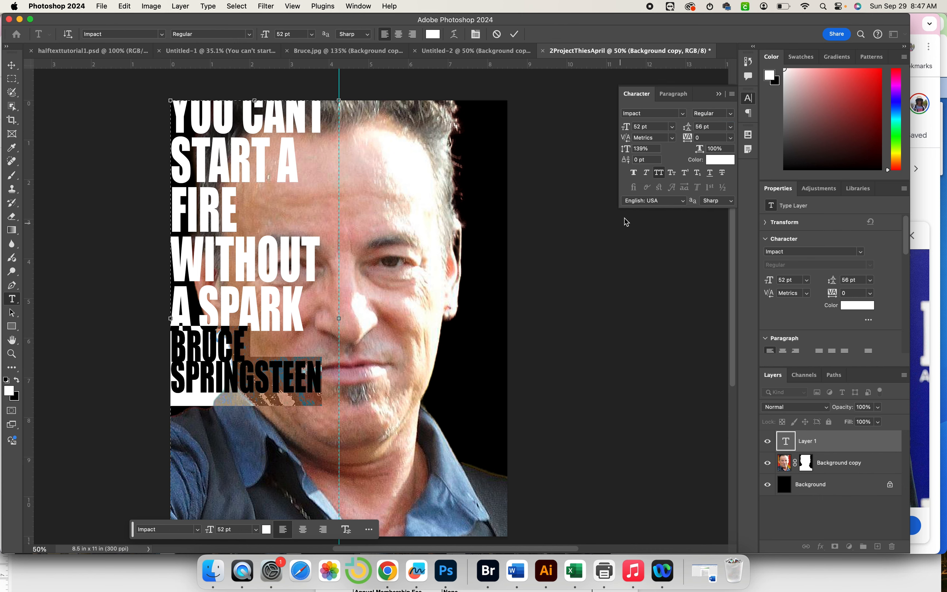
left_click_drag(684, 126, 691, 127)
left_click_drag(323, 389, 156, 121)
Right-align the whole text block and move it lower on the poster.
left_click(411, 34)
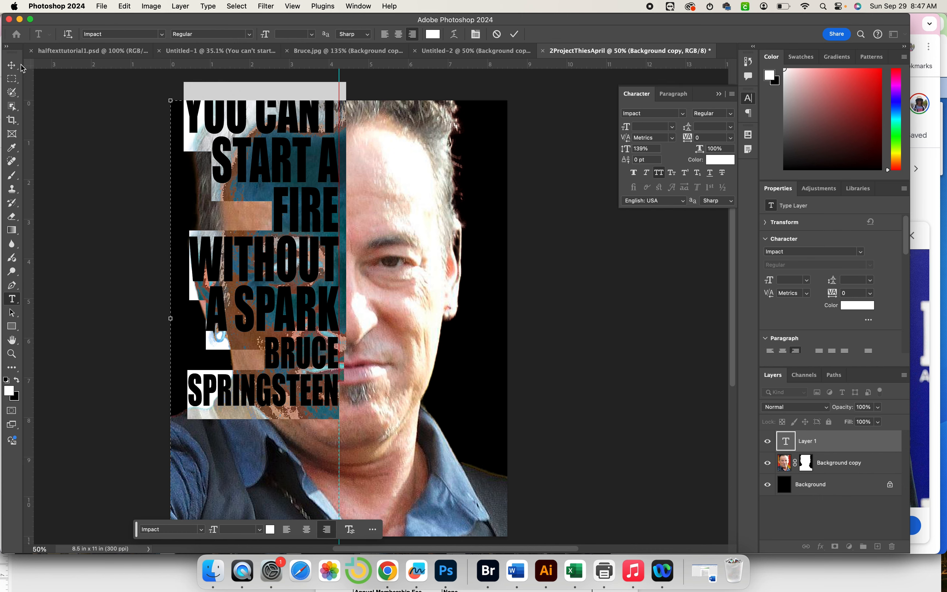
left_click(12, 66)
left_click_drag(278, 270, 279, 320)
scroll(279, 320, "down", 3)
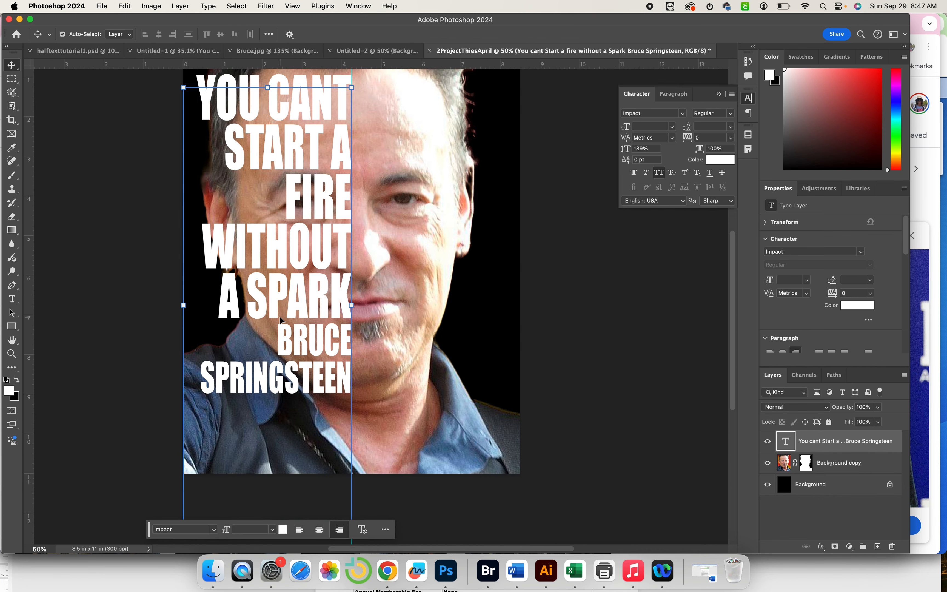
Give the quote lines 96 pt leading and commit the text edits.
double_click(302, 327)
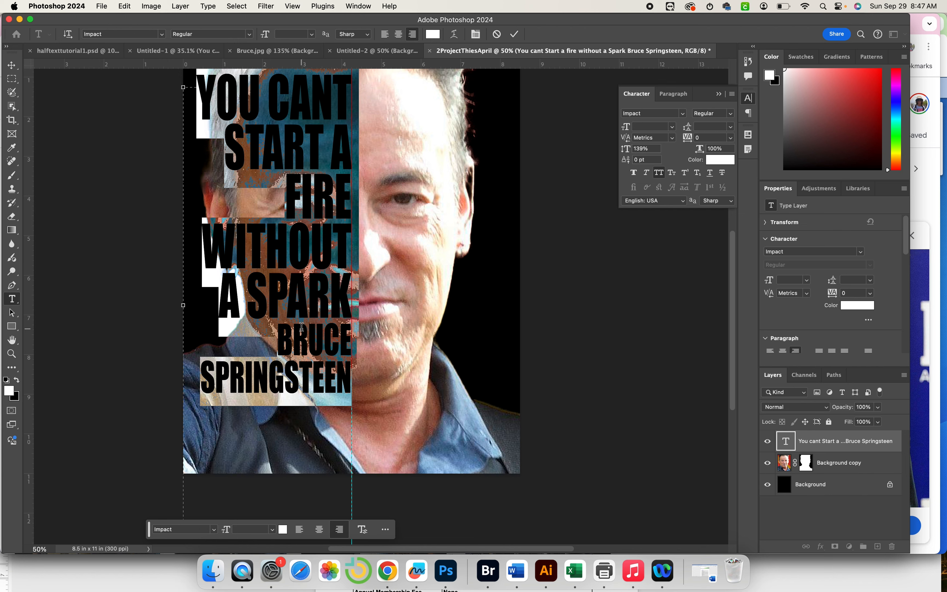
left_click(301, 326)
left_click_drag(276, 333, 371, 375)
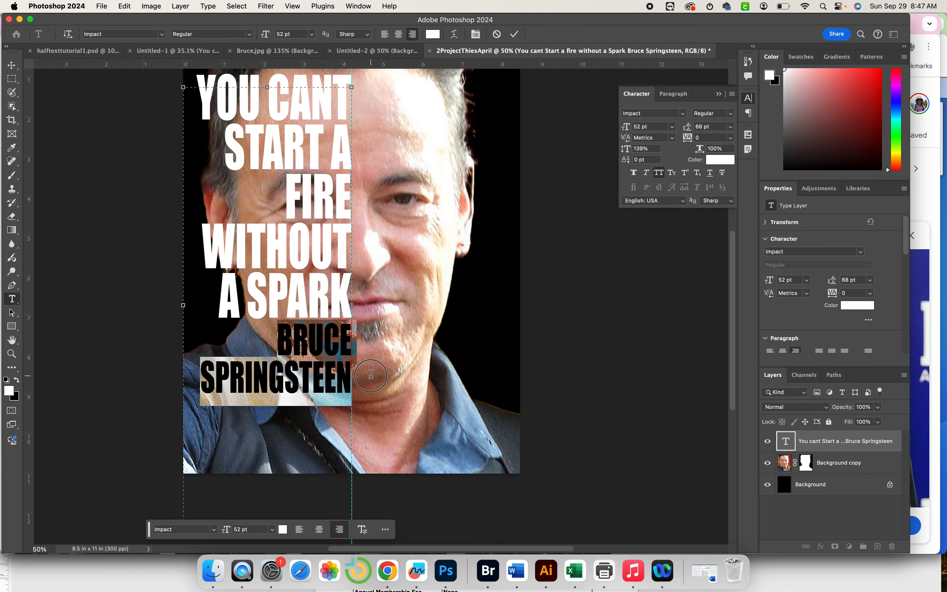
left_click_drag(350, 310, 212, 132)
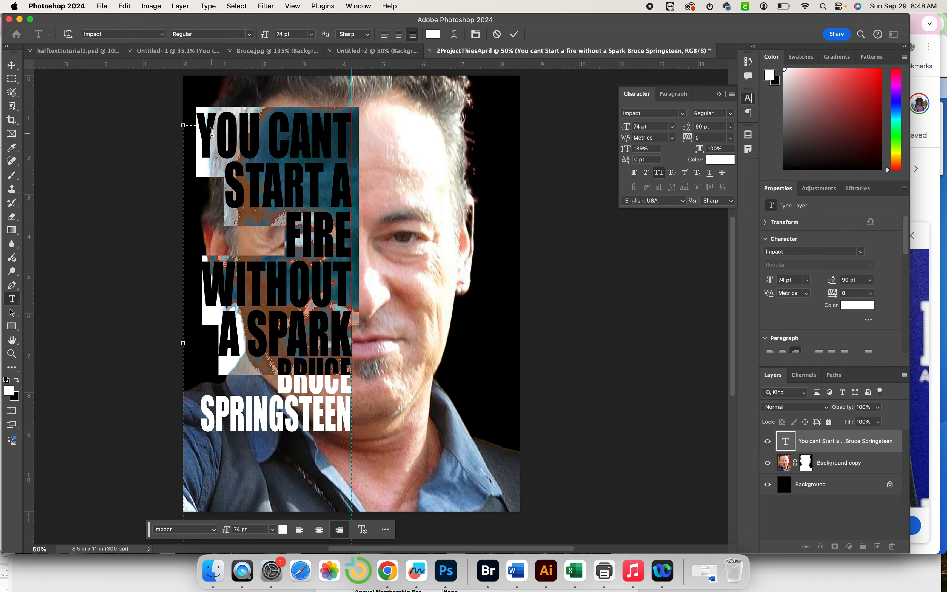
left_click_drag(687, 127, 692, 140)
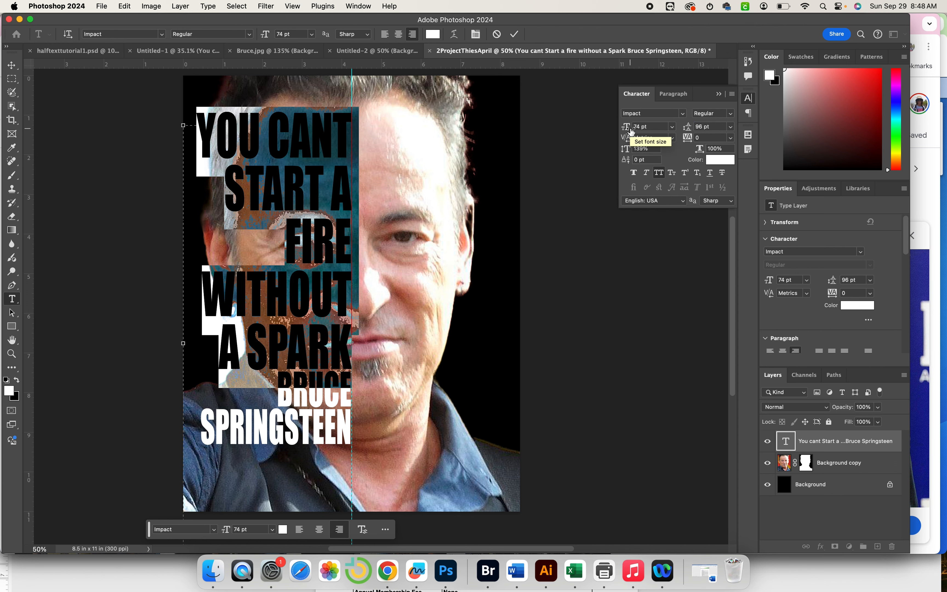
left_click(627, 130)
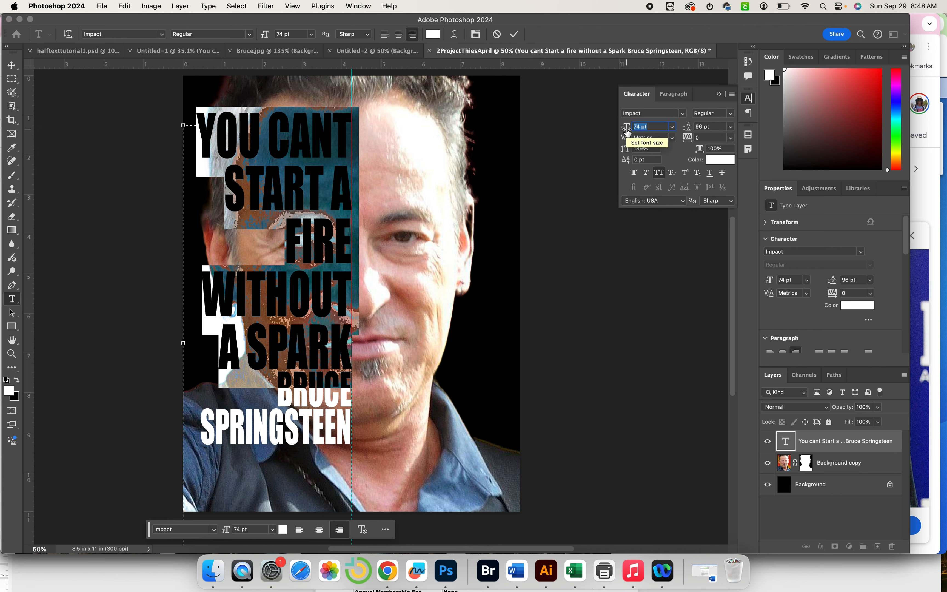
key("super+Return")
Increase the leading so SPRINGSTEEN sits a little lower under BRUCE.
key("v")
scroll(556, 232, "up", 1)
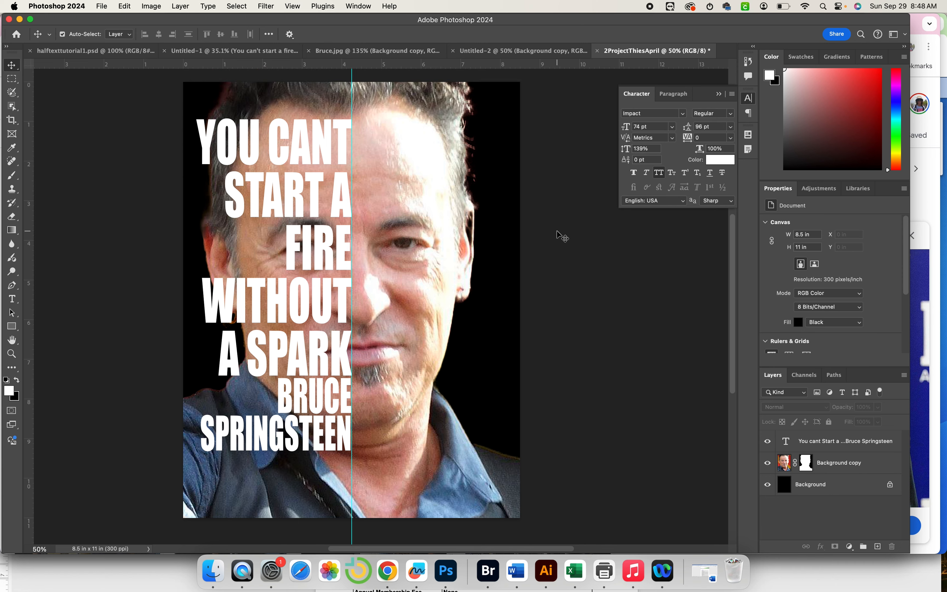
double_click(280, 403)
left_click_drag(277, 381, 351, 450)
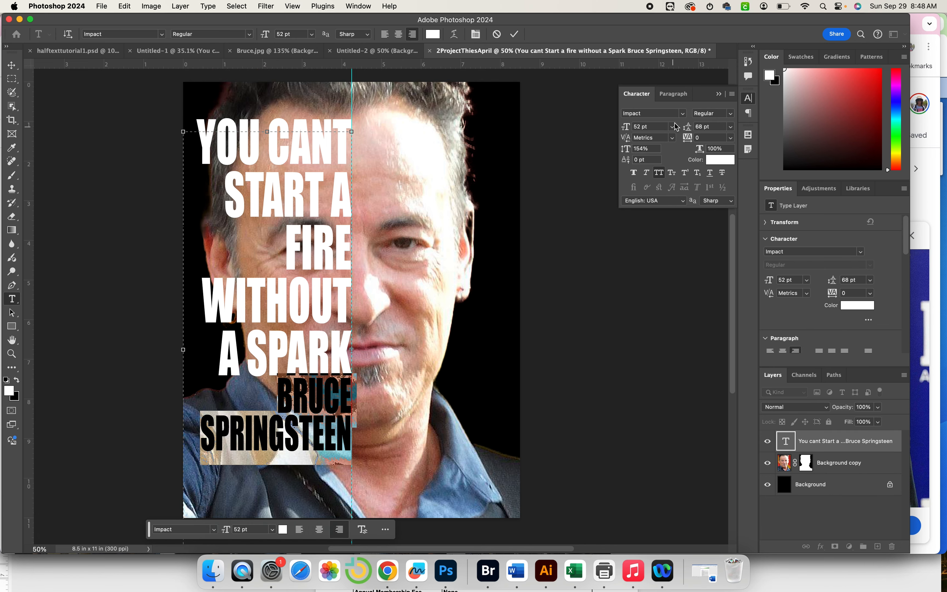
left_click_drag(686, 126, 700, 127)
key("super+Return")
Nudge the whole text block slightly left, then switch to the Rectangle tool.
key("v")
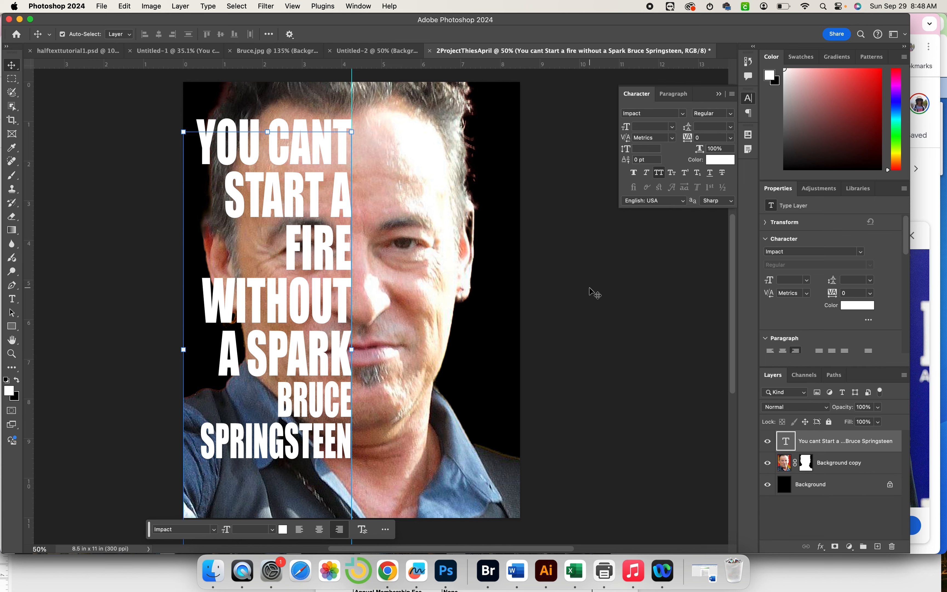
scroll(594, 293, "down", 1)
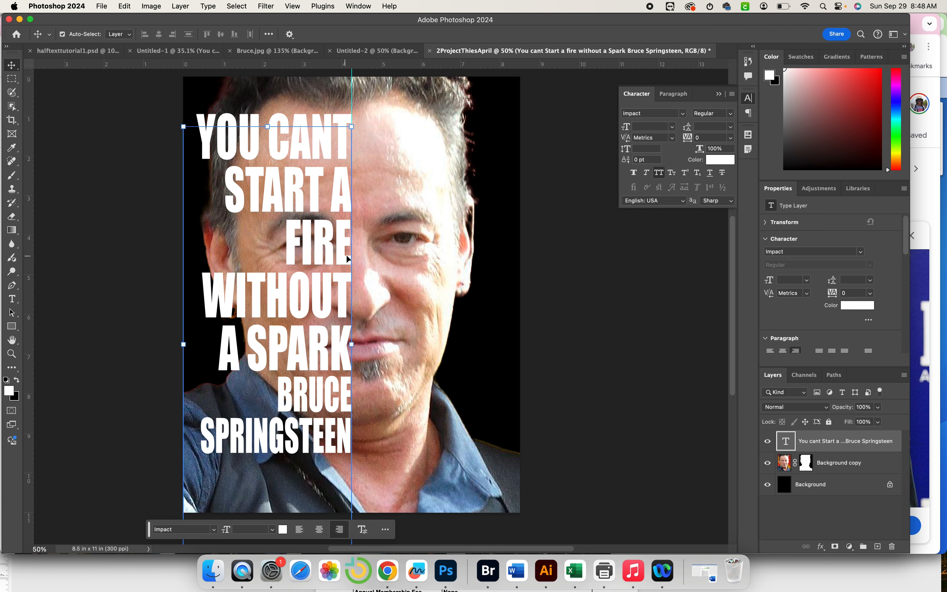
left_click_drag(329, 255, 324, 257)
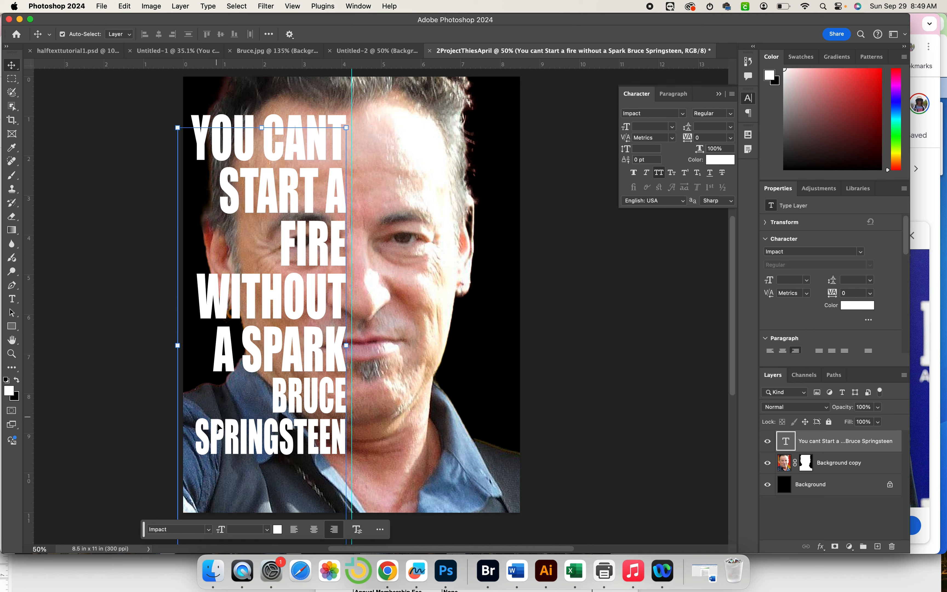
left_click(374, 487)
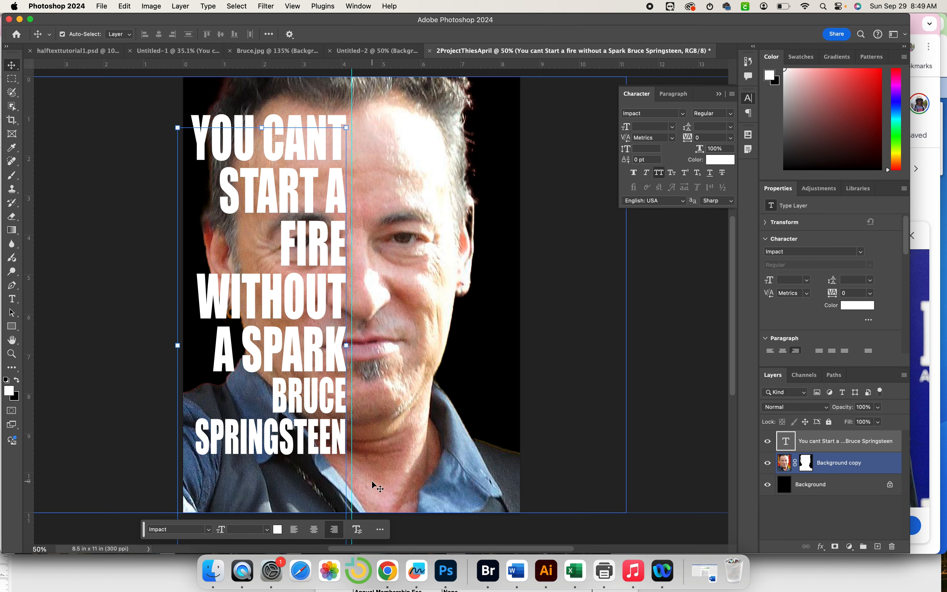
left_click(787, 444)
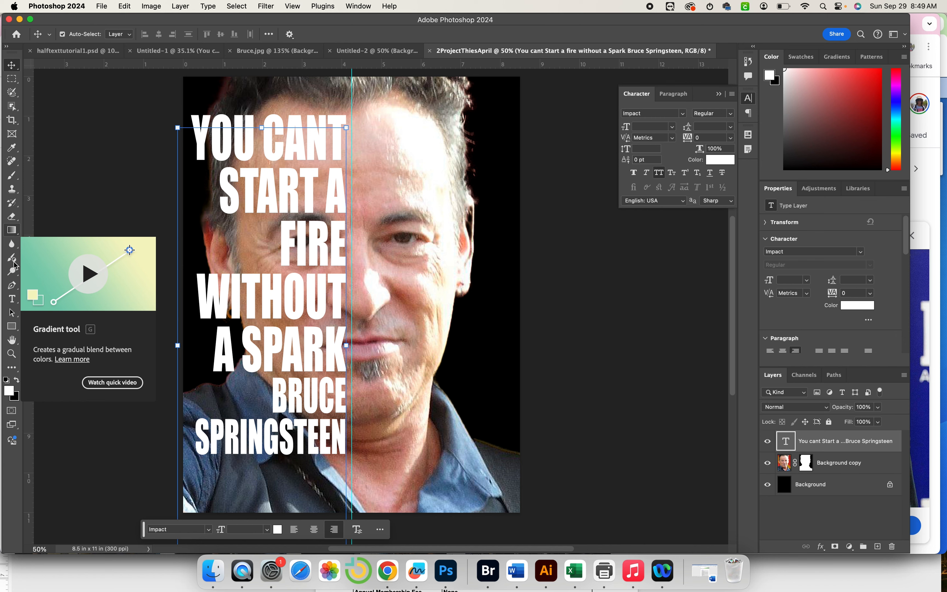
left_click(15, 326)
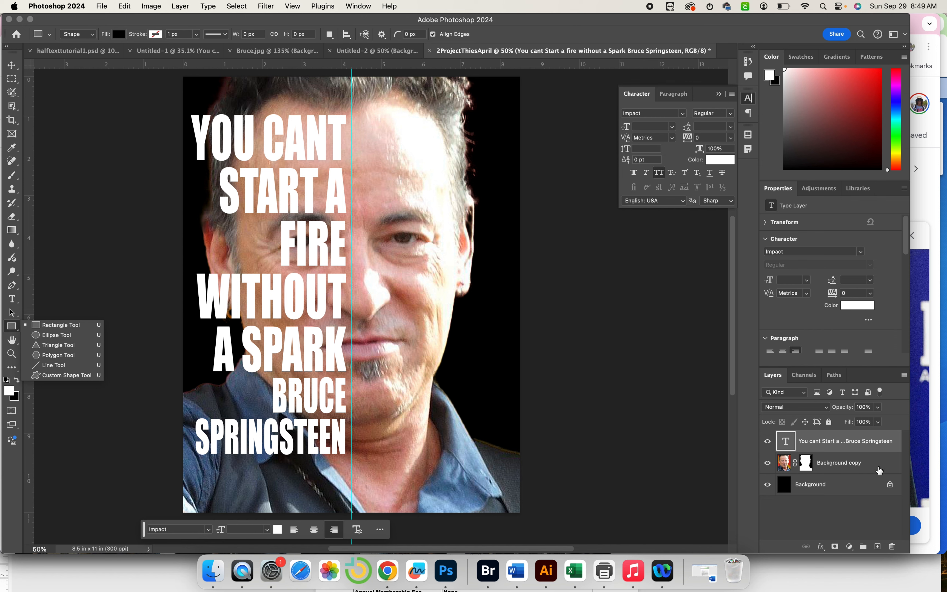
Draw a black rectangle covering the poster's left half.
left_click(862, 463)
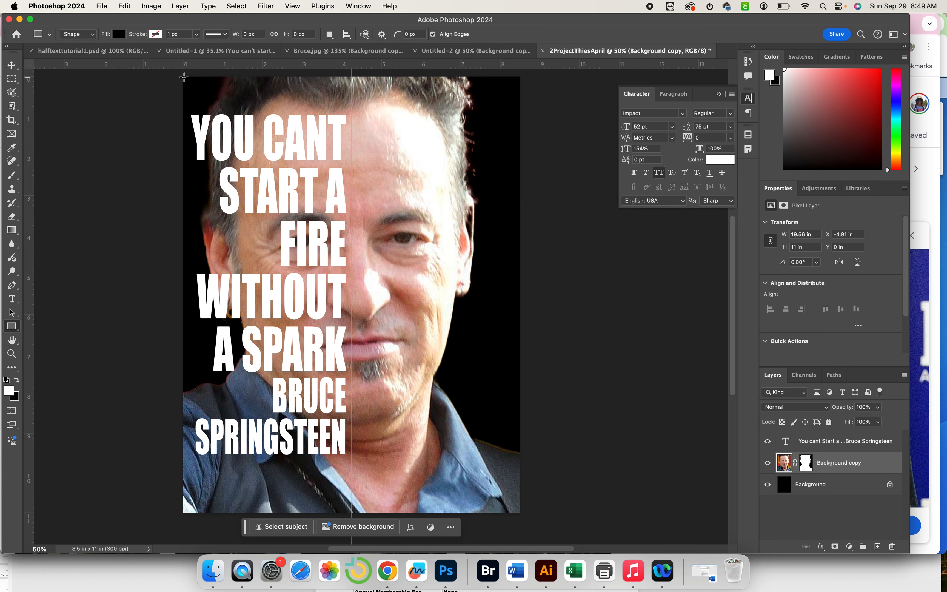
left_click_drag(184, 77, 351, 514)
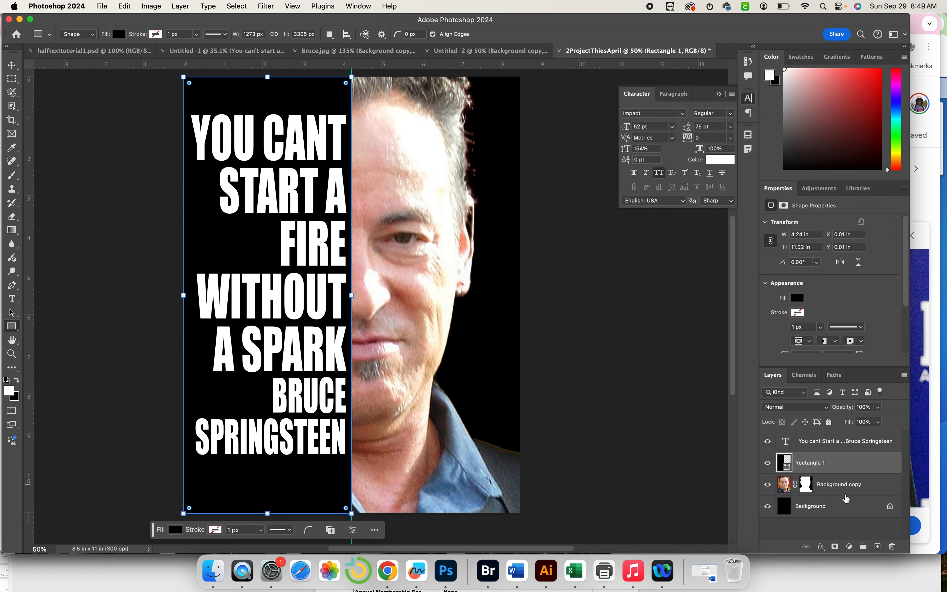
left_click(843, 488)
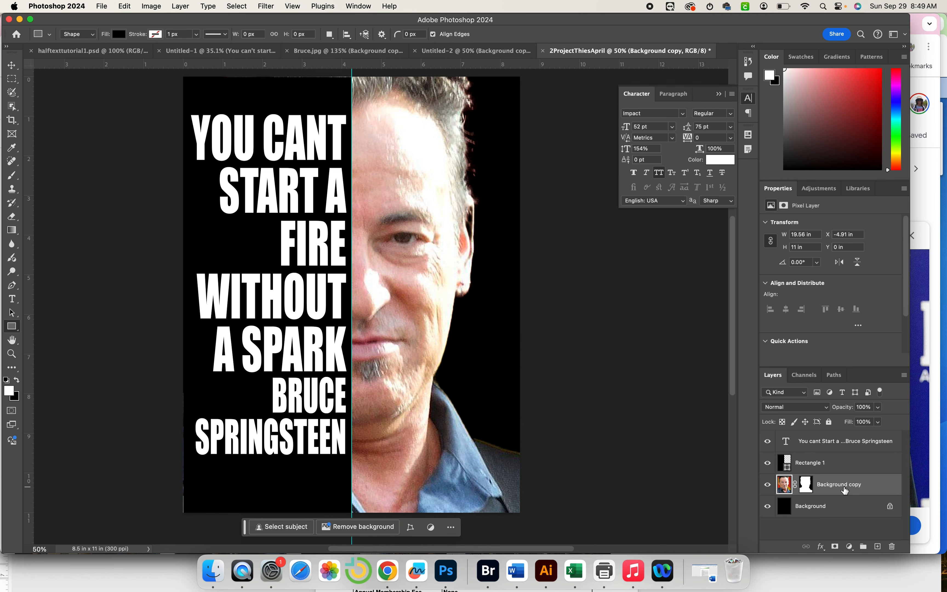
Hide the black Rectangle 1 layer and the quote text layer.
left_click(767, 462)
left_click(767, 440)
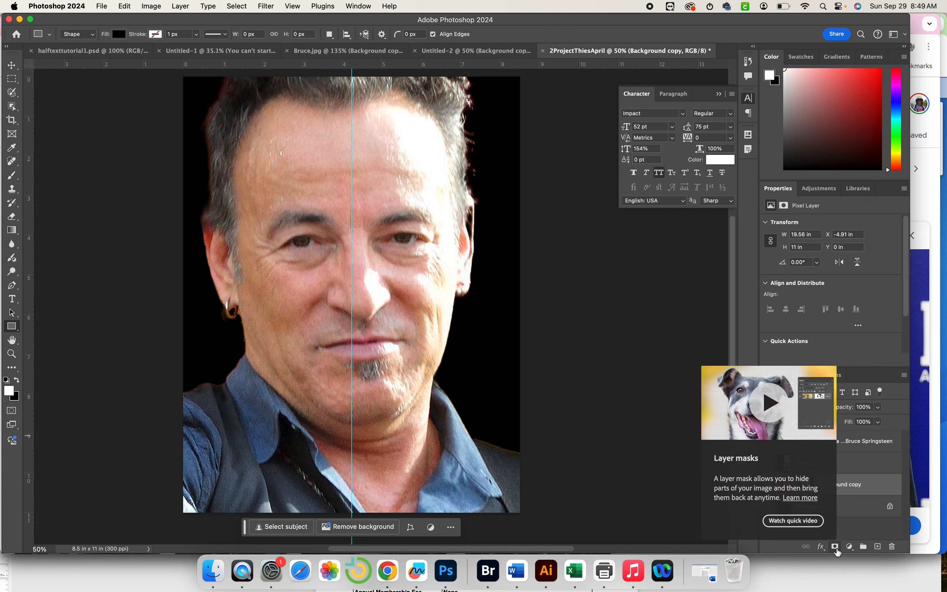
left_click(848, 547)
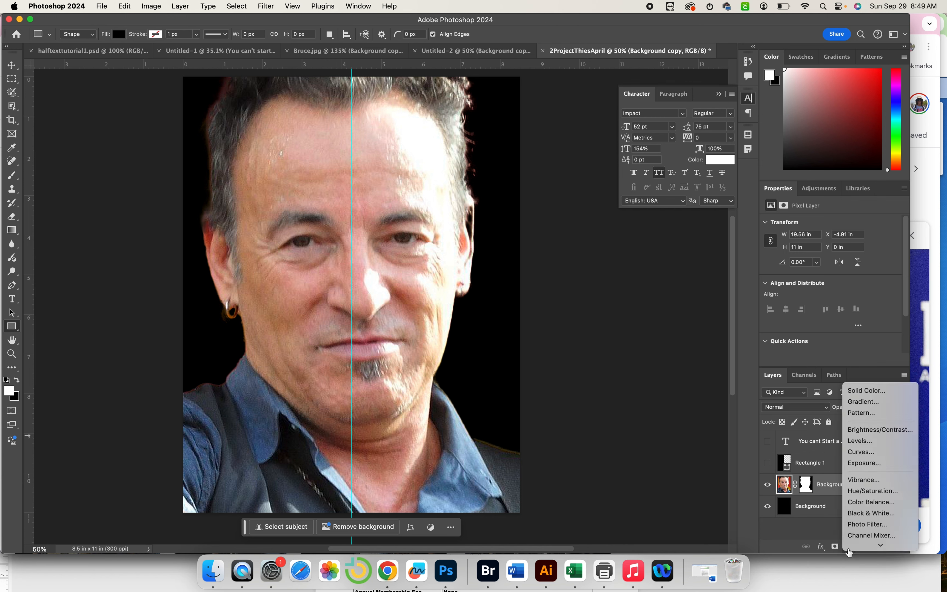
Add a Black & White adjustment, then show the black rectangle and quote text again.
mouse_move(848, 548)
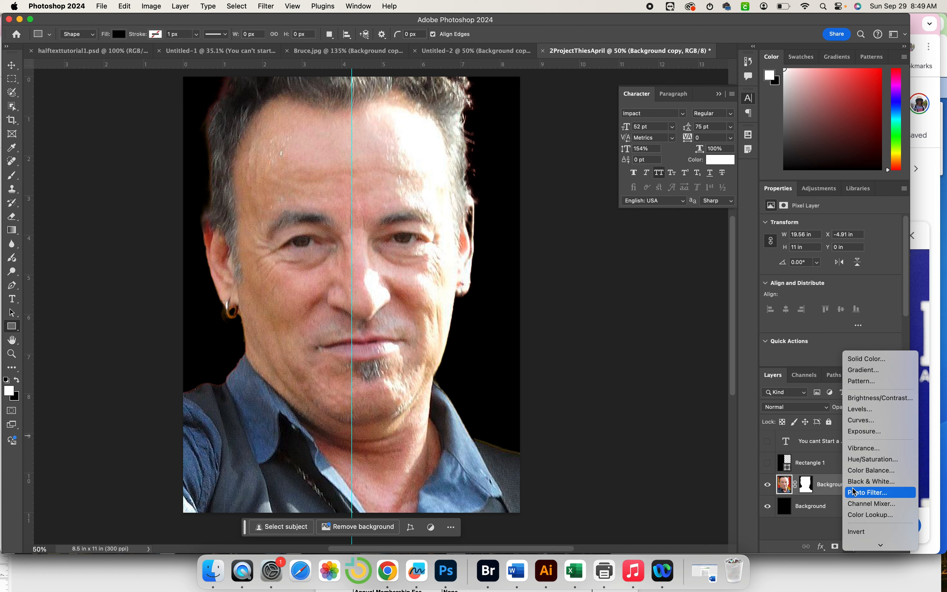
left_click(863, 482)
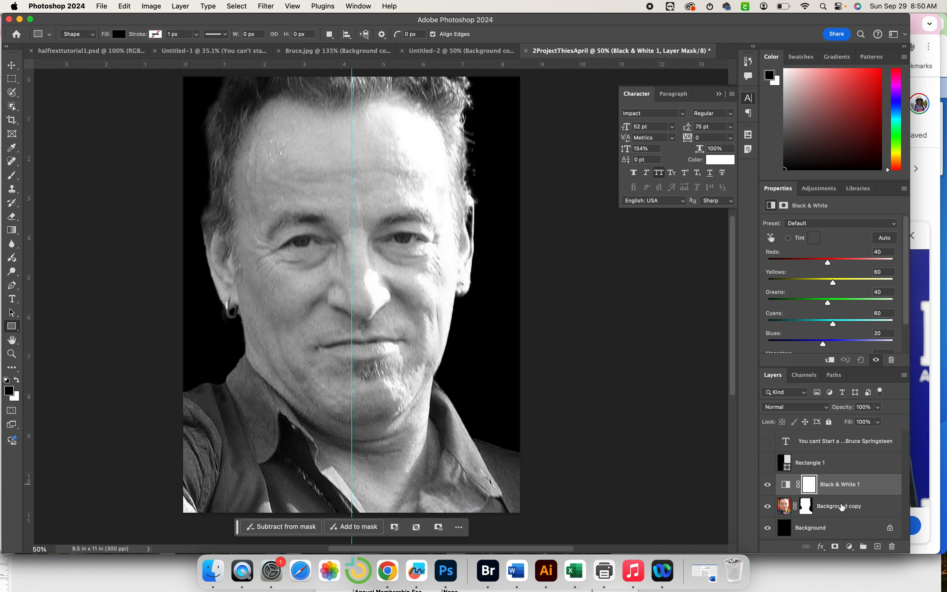
left_click(767, 463)
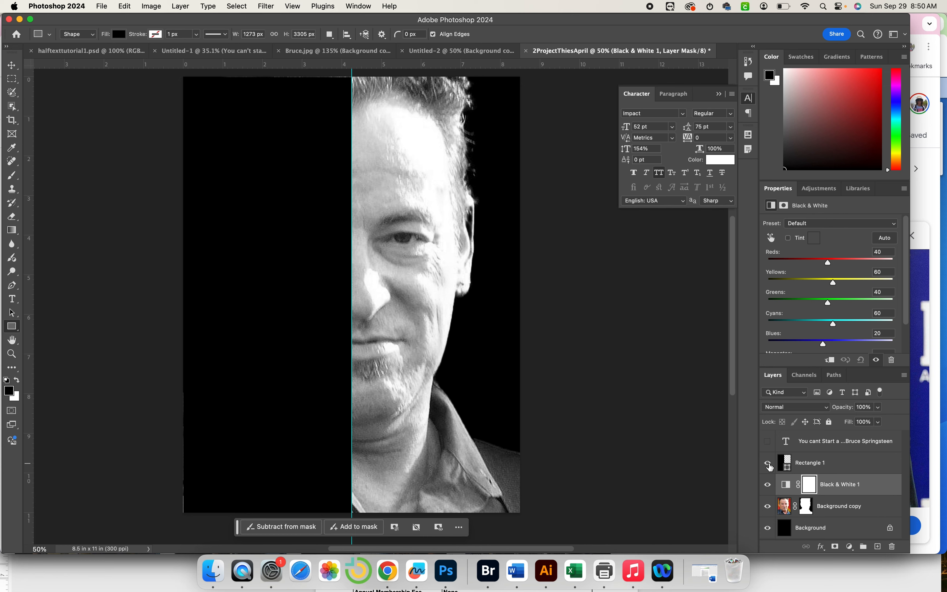
left_click(767, 441)
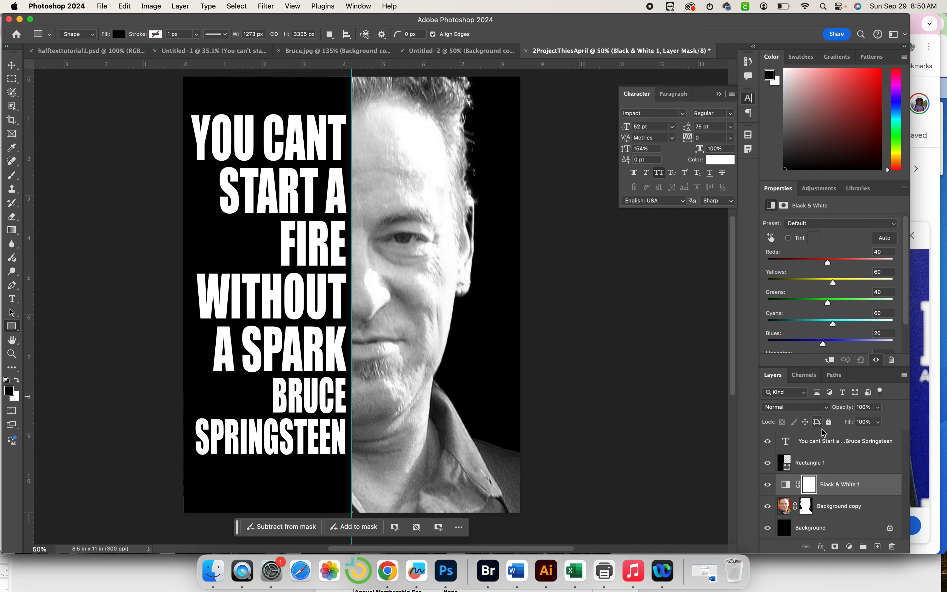
Load the quote lettering as a selection and select the Rectangle 1 layer.
left_click(797, 441)
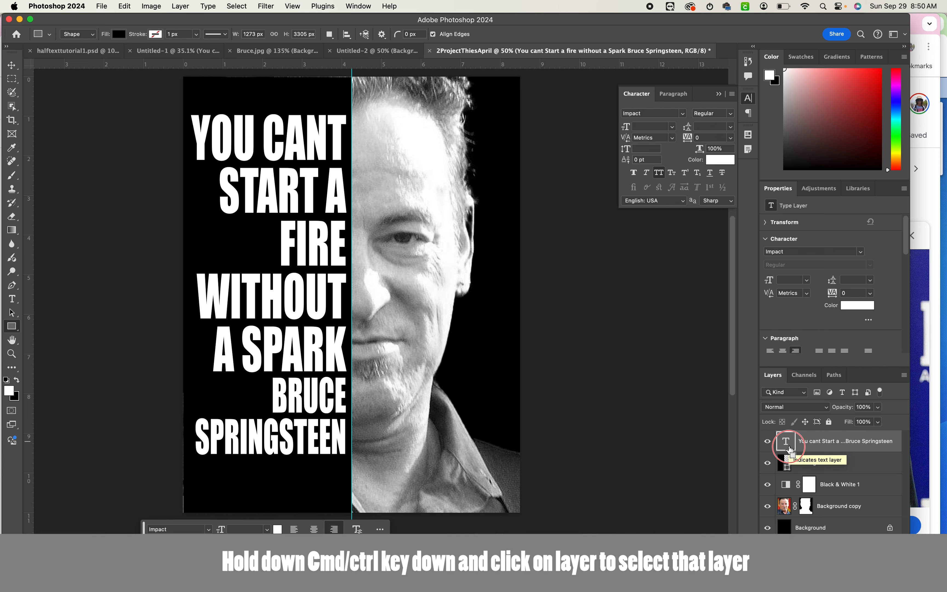
left_click(791, 445, "super")
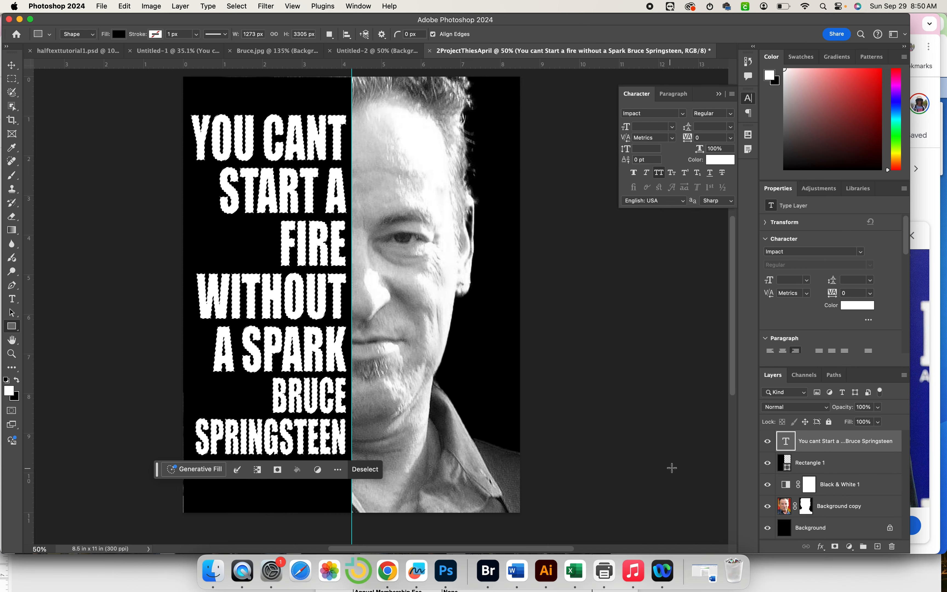
left_click(839, 467)
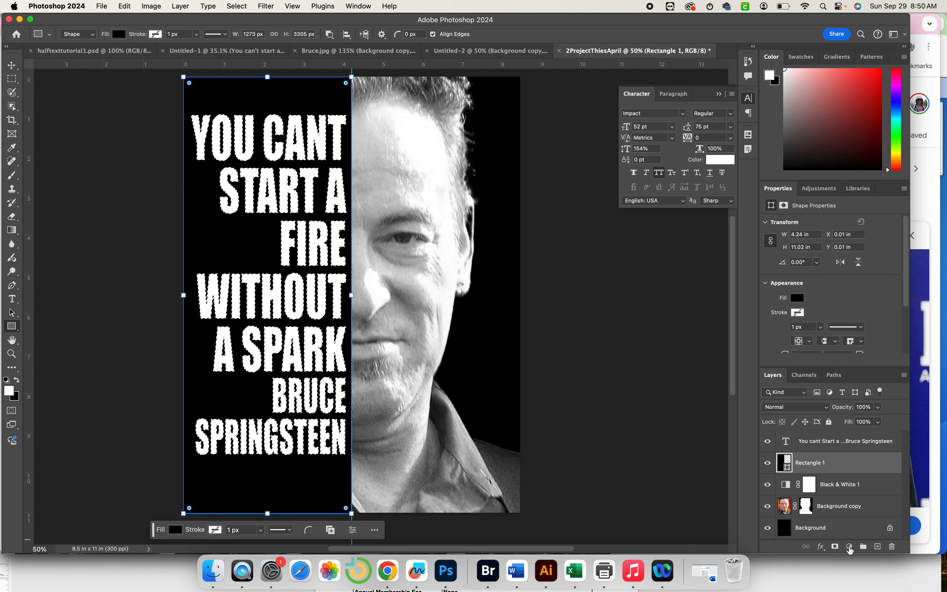
left_click(834, 546)
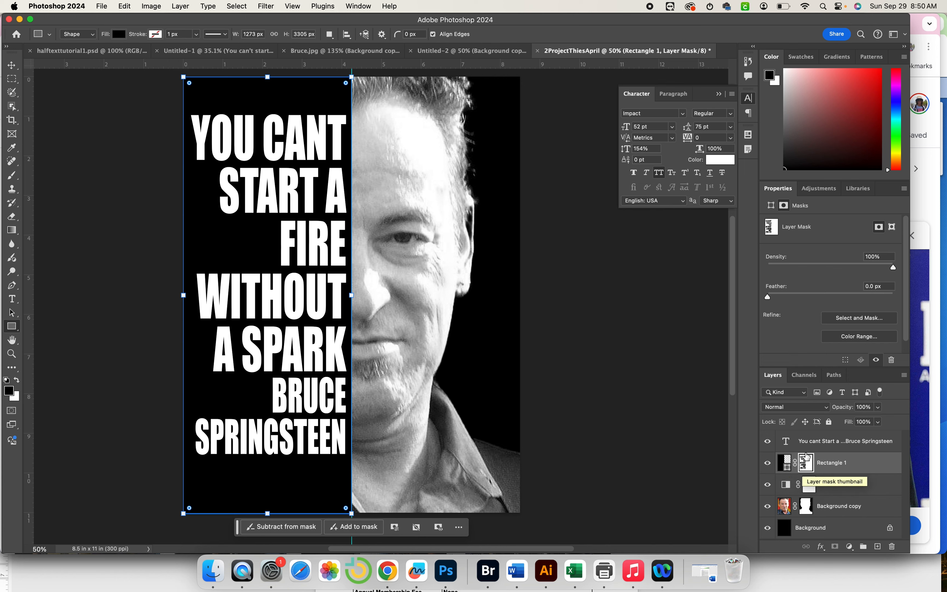
left_click(768, 441)
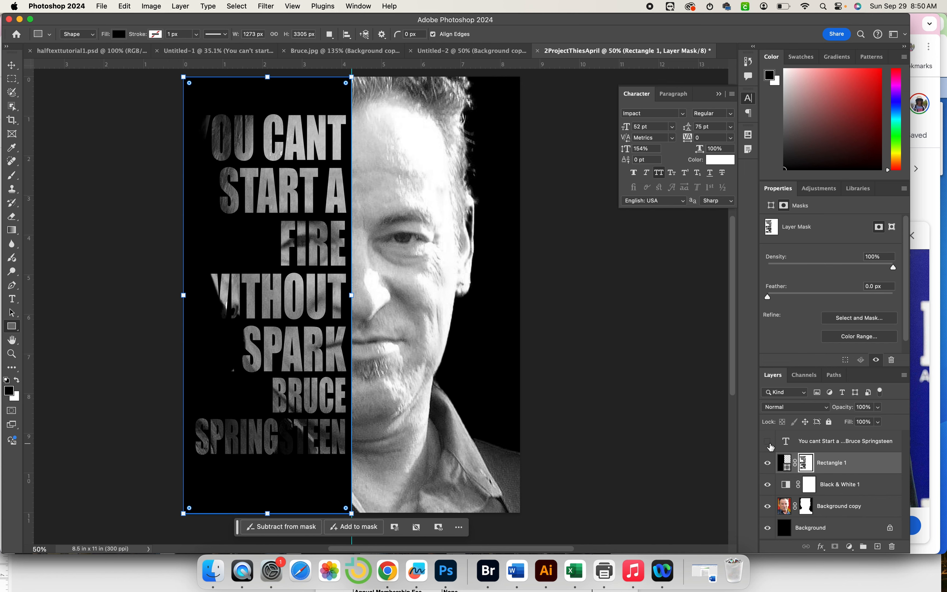
left_click(768, 442)
left_click(768, 442)
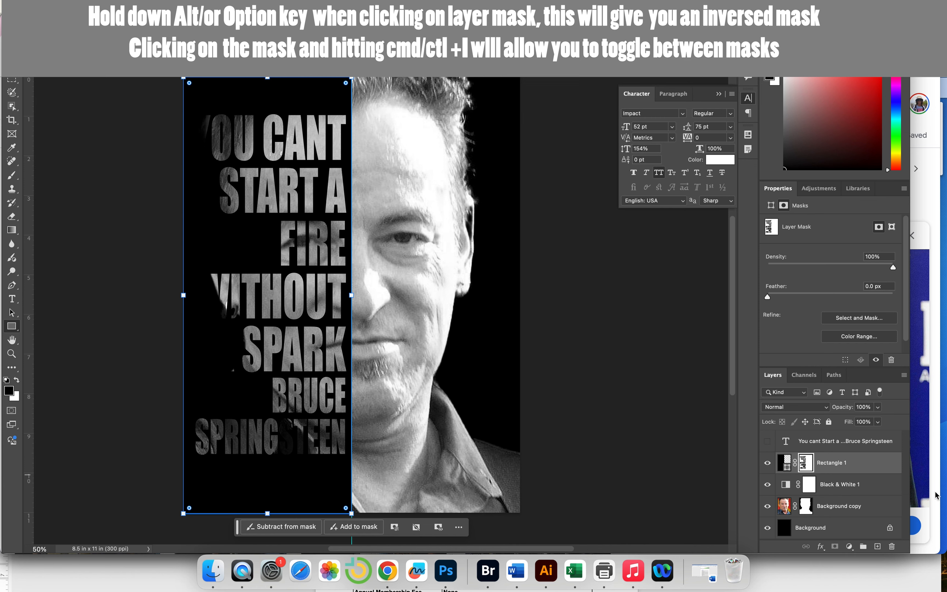
left_click(767, 441)
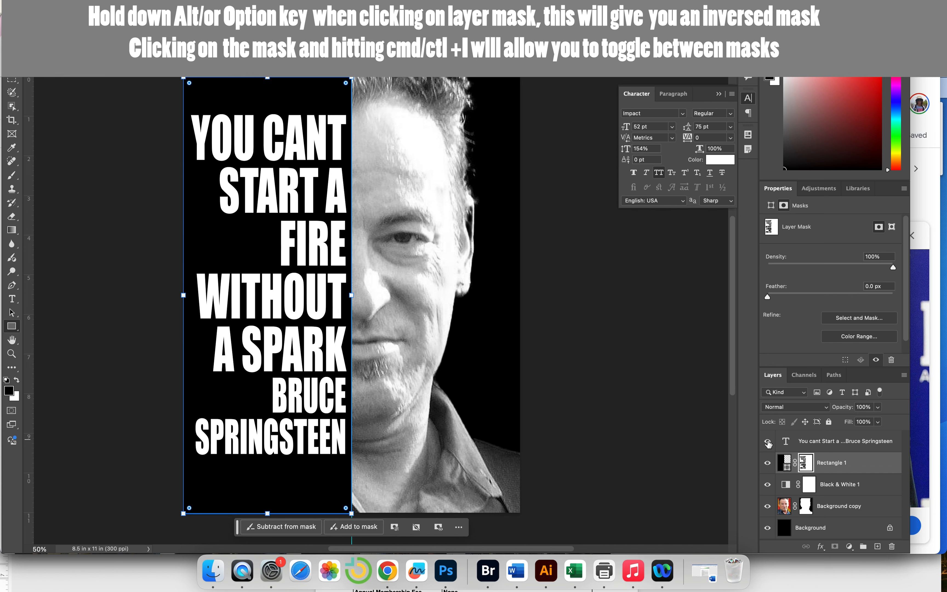
left_click(767, 443)
left_click(806, 468)
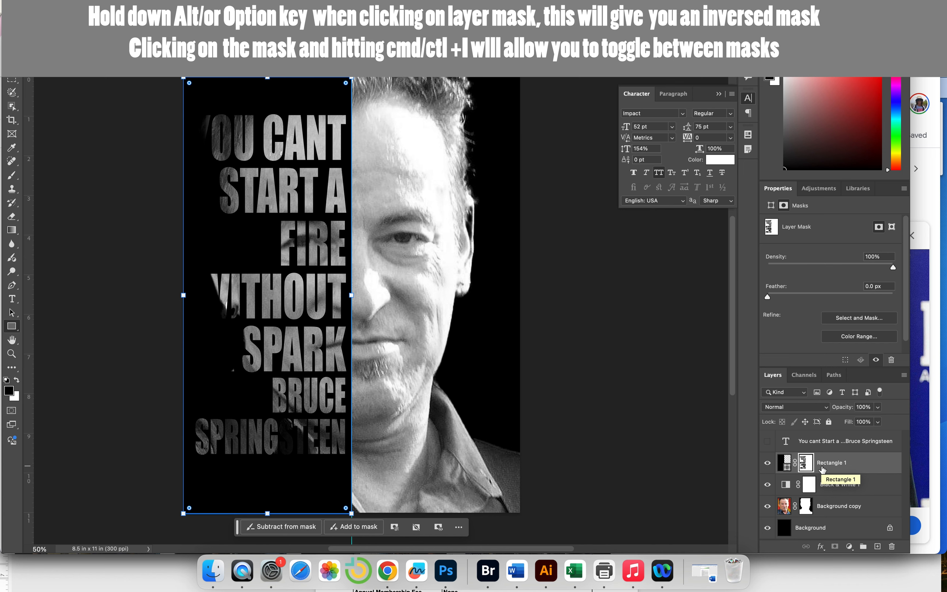
key("super+i")
key("super+i")
key("super+i")
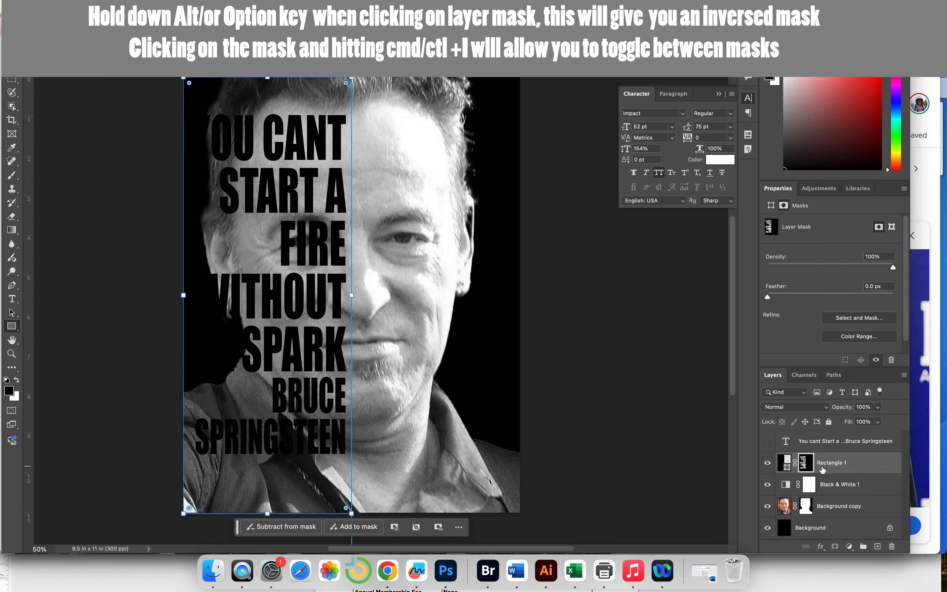
key("super+i")
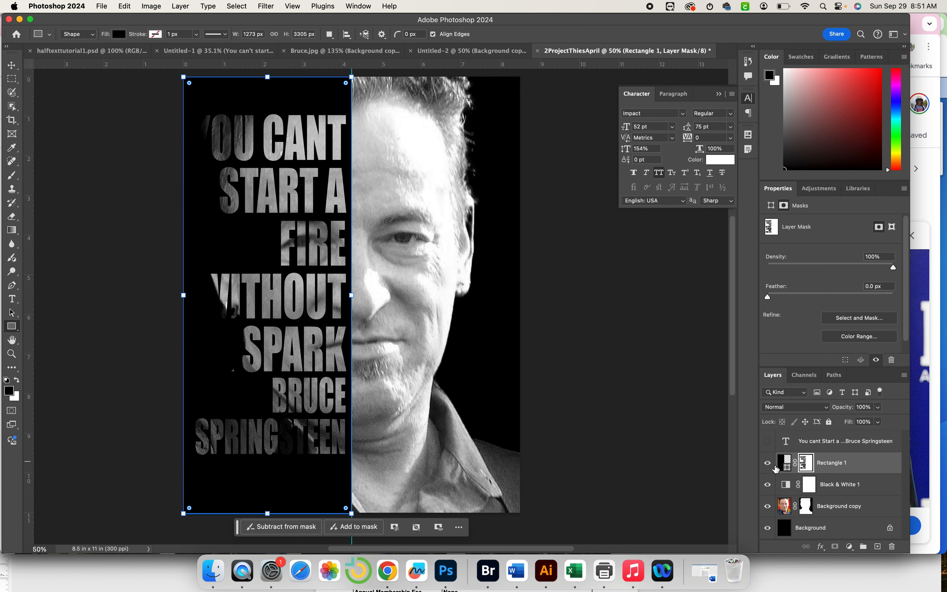
left_click(767, 463)
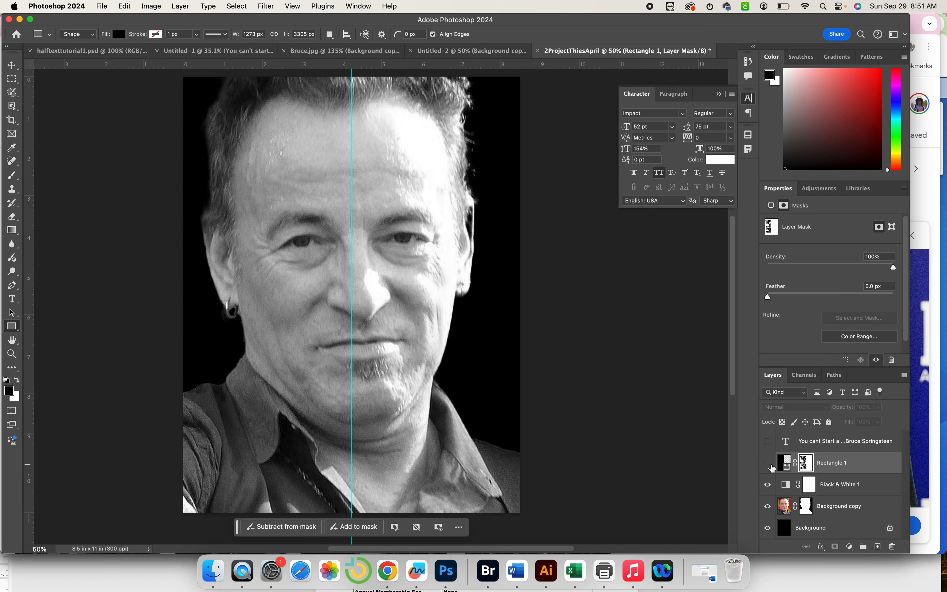
left_click(768, 463)
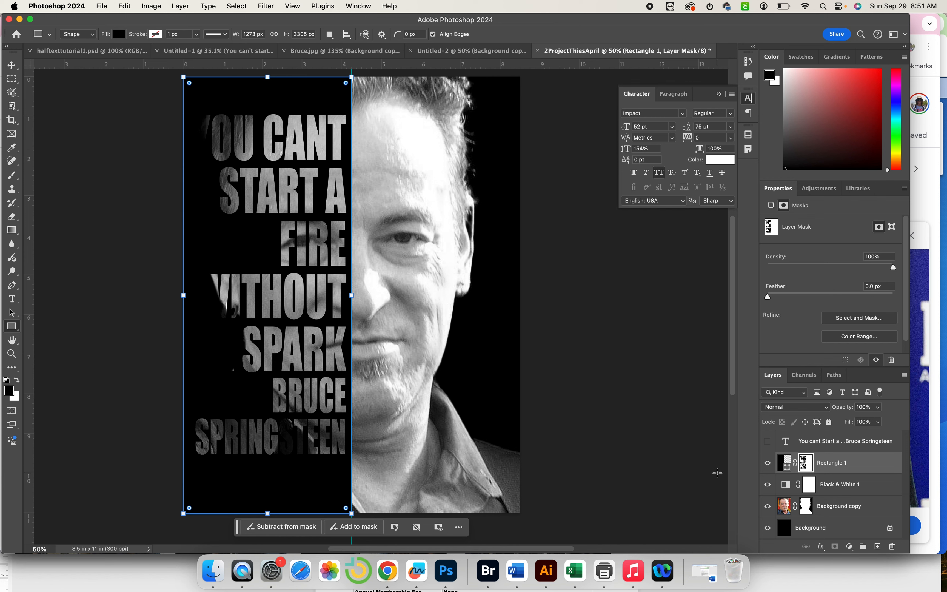
left_click(808, 526)
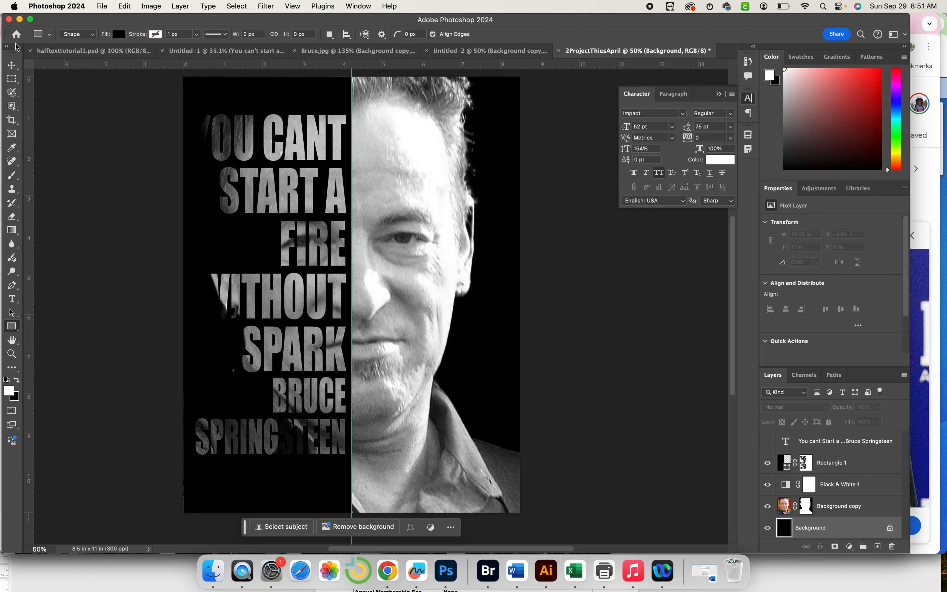
Draw a white-filled rectangle, about 4.31 × 10.98 in, over the poster's left half.
left_click(118, 34)
left_click(56, 87)
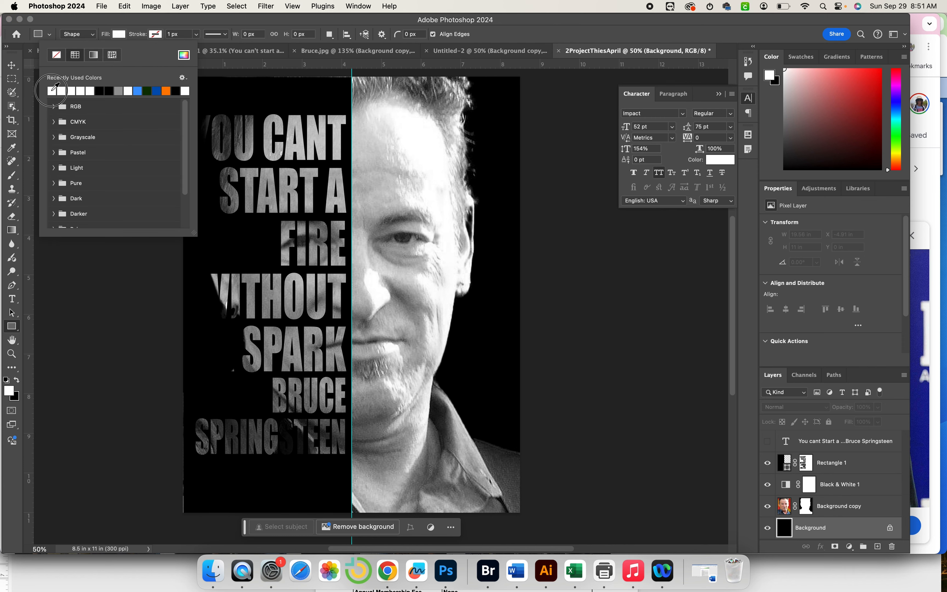
left_click(133, 24)
left_click_drag(181, 75, 351, 509)
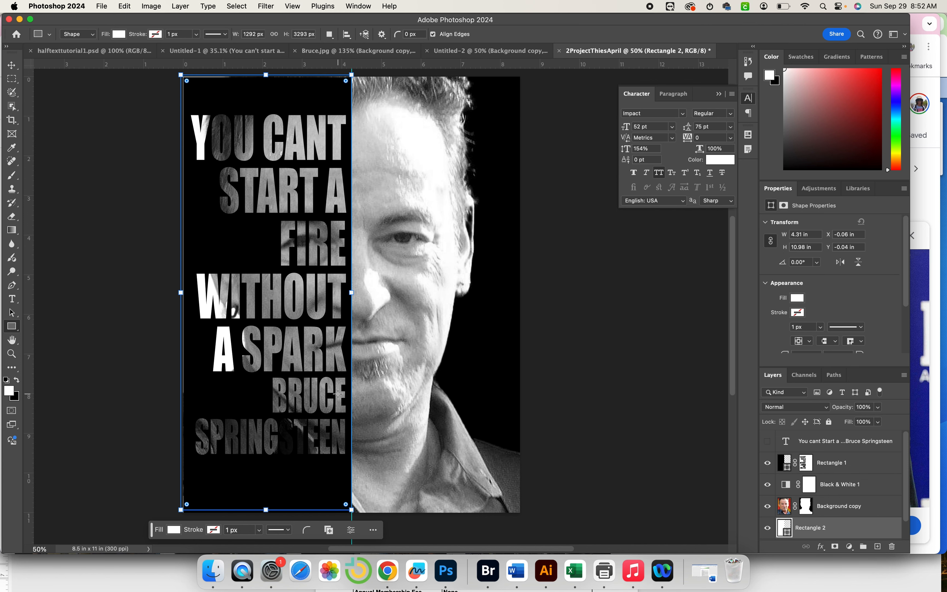
scroll(338, 393, "down", 1)
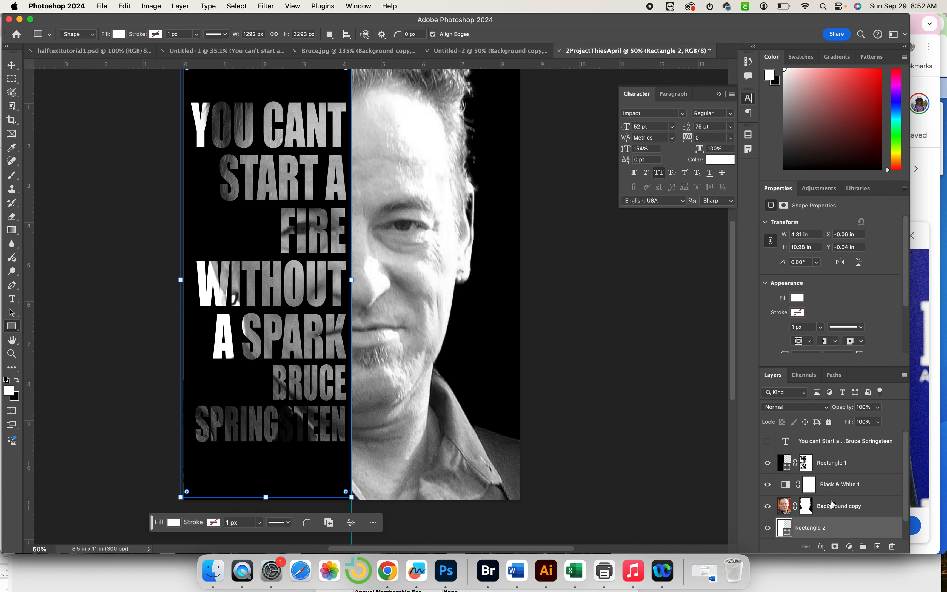
left_click(846, 517)
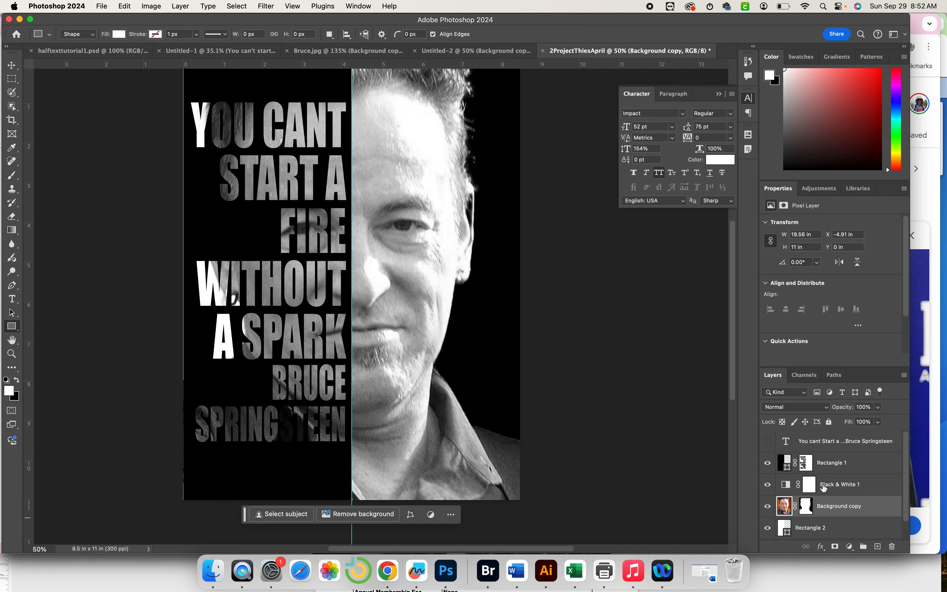
Add a Levels adjustment above Black & White 1 with black output level 13.
left_click(842, 496)
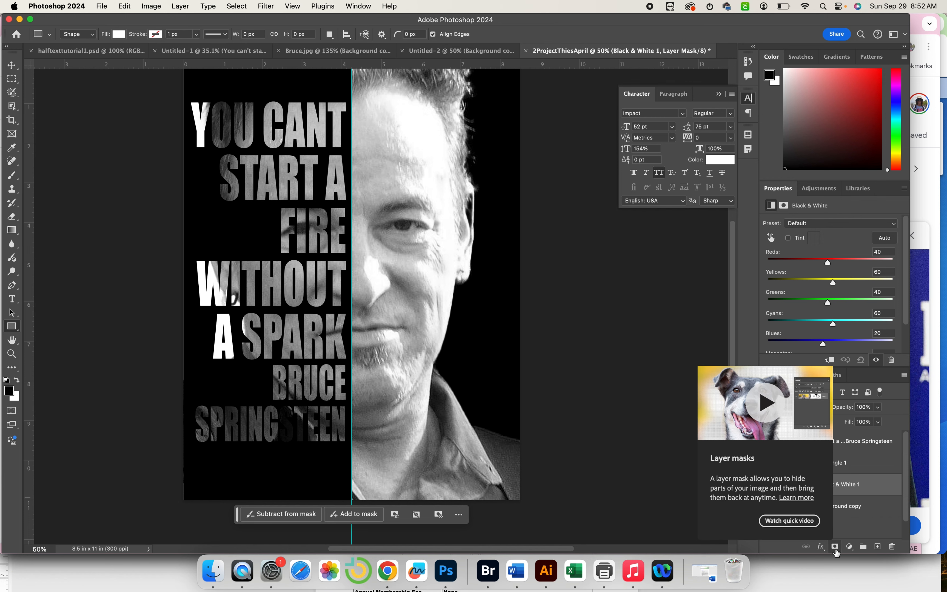
left_click(848, 547)
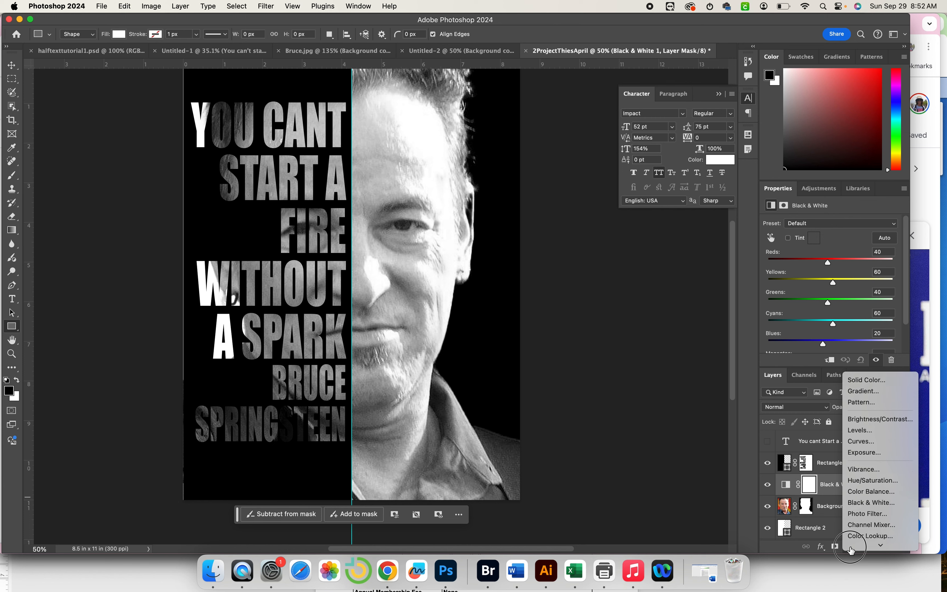
left_click(860, 377)
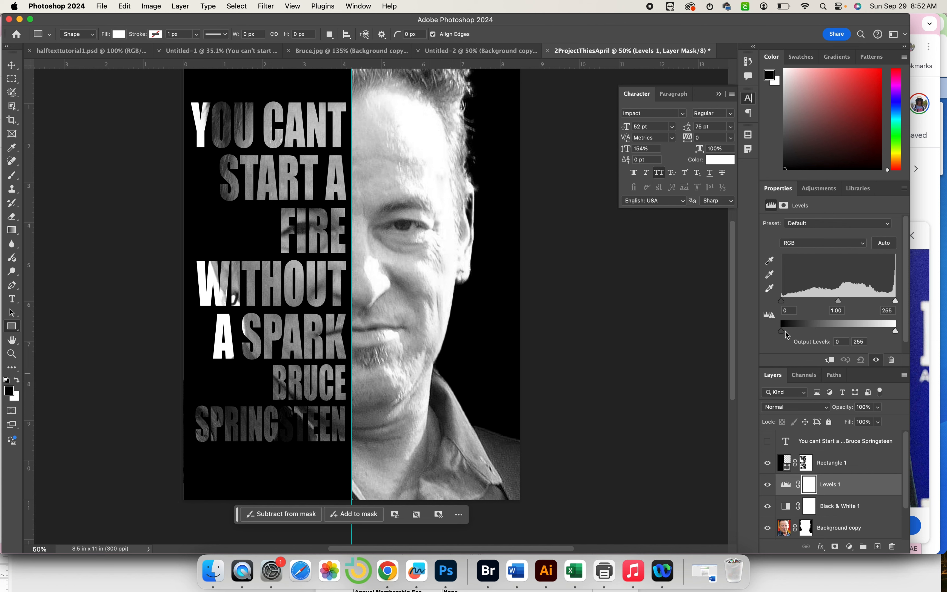
mouse_move(783, 332)
left_mouse_down()
mouse_move(827, 333)
mouse_move(788, 332)
left_mouse_up()
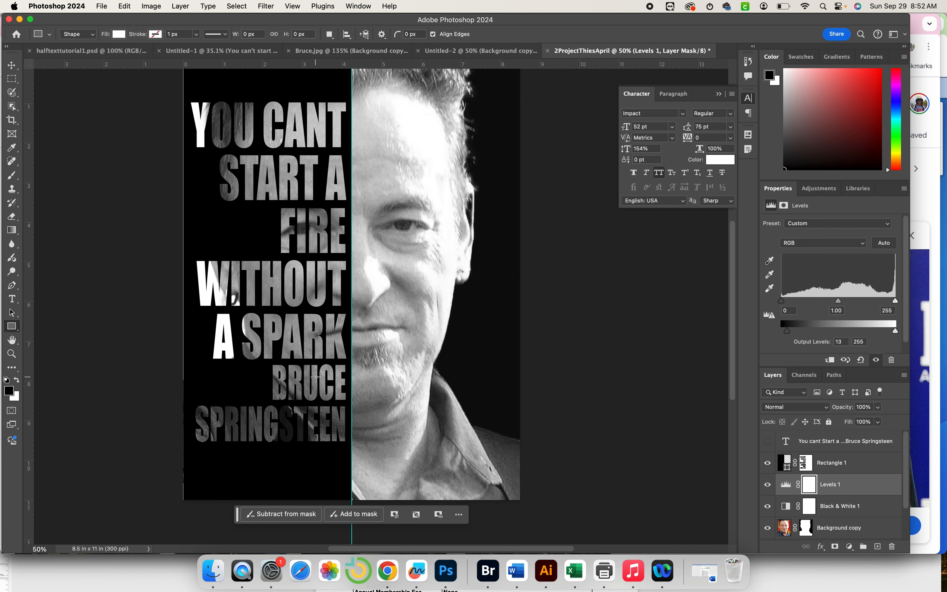
scroll(316, 377, "right", 2)
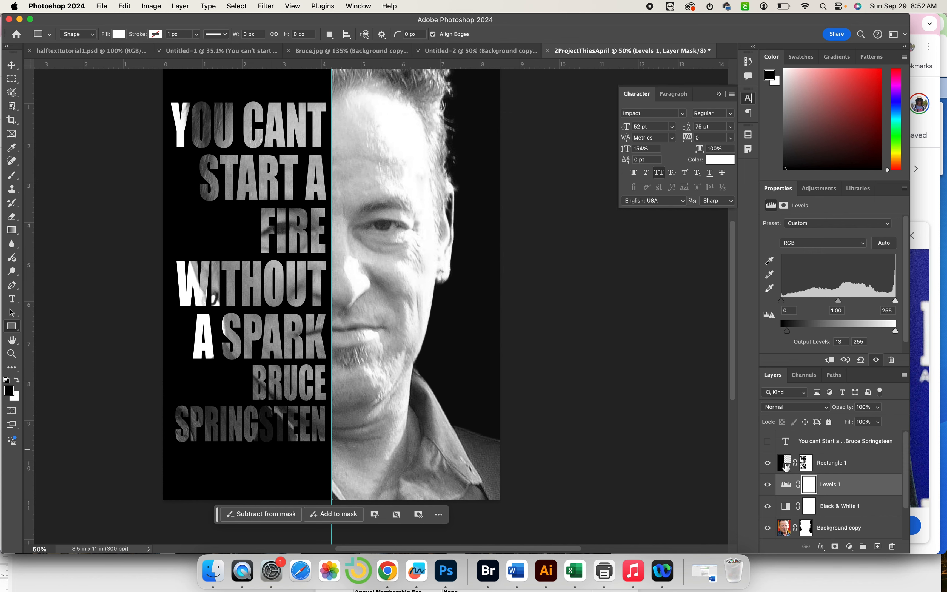
Rasterize all layers with Layer > Rasterize > All Layers.
left_click(785, 528)
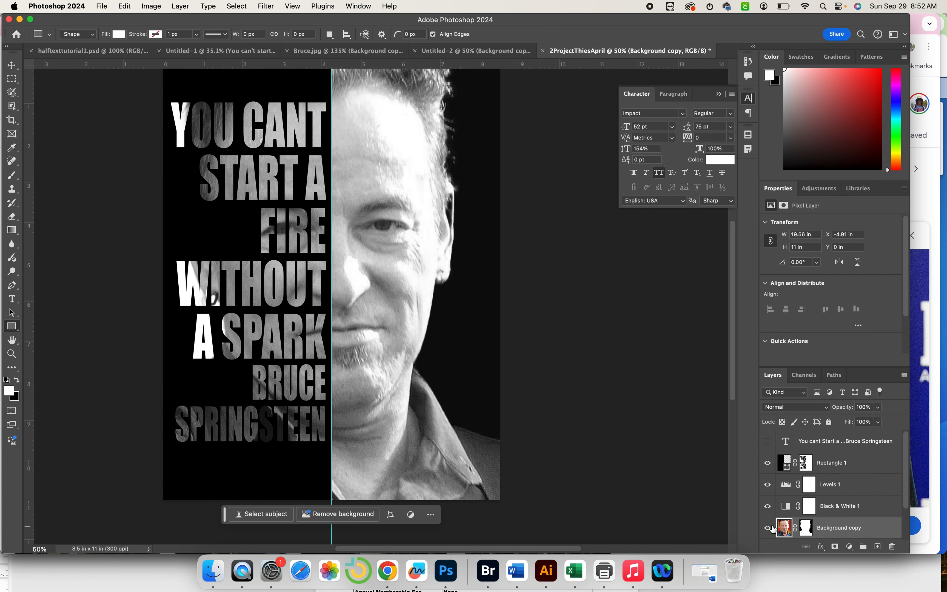
scroll(793, 526, "down", 1)
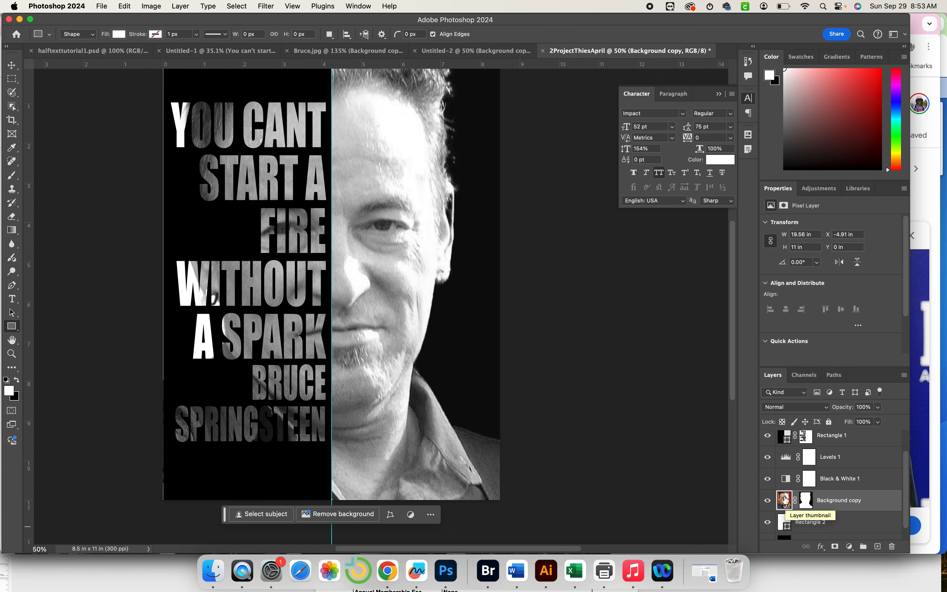
right_click(847, 502)
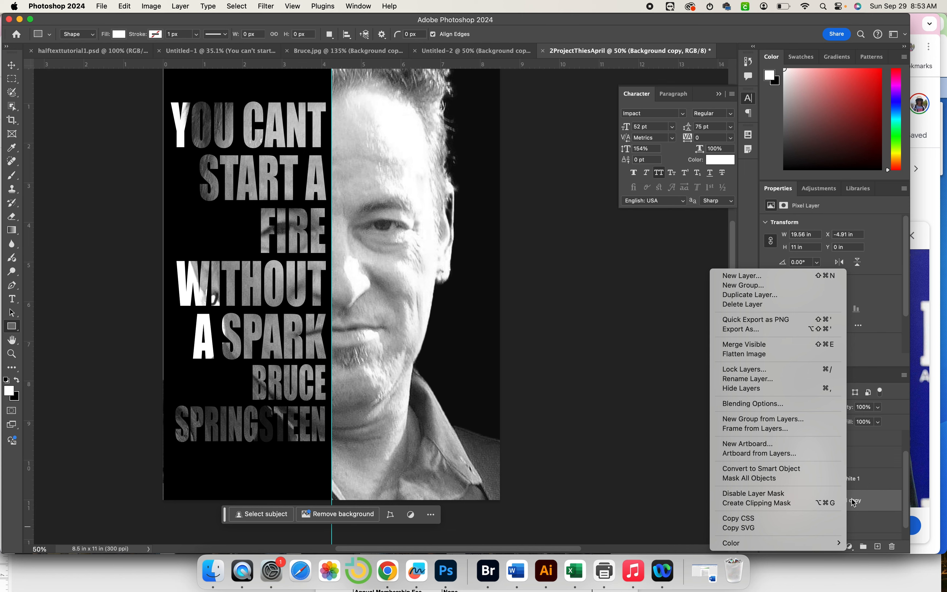
left_click(853, 502)
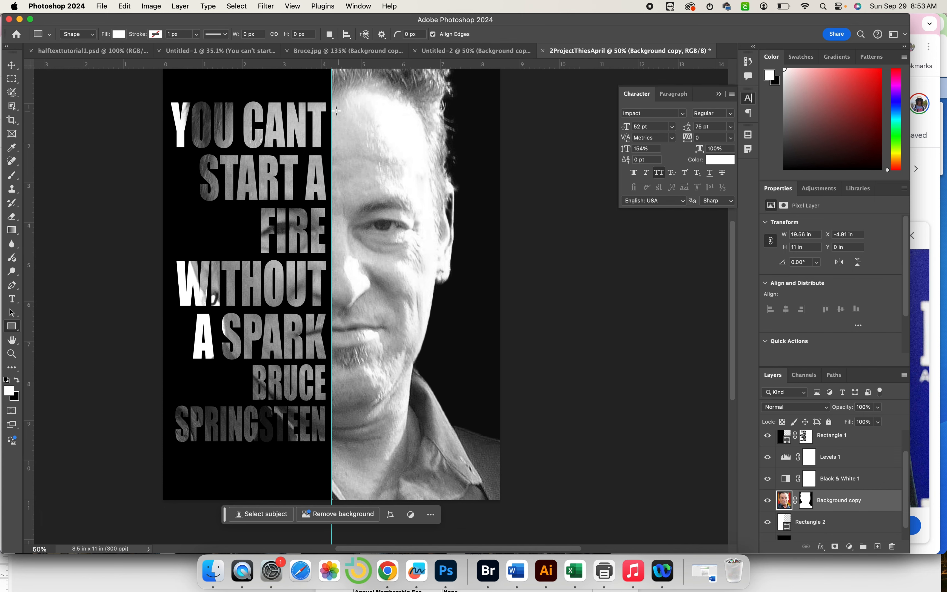
scroll(235, 83, "right", 2)
left_click(180, 6)
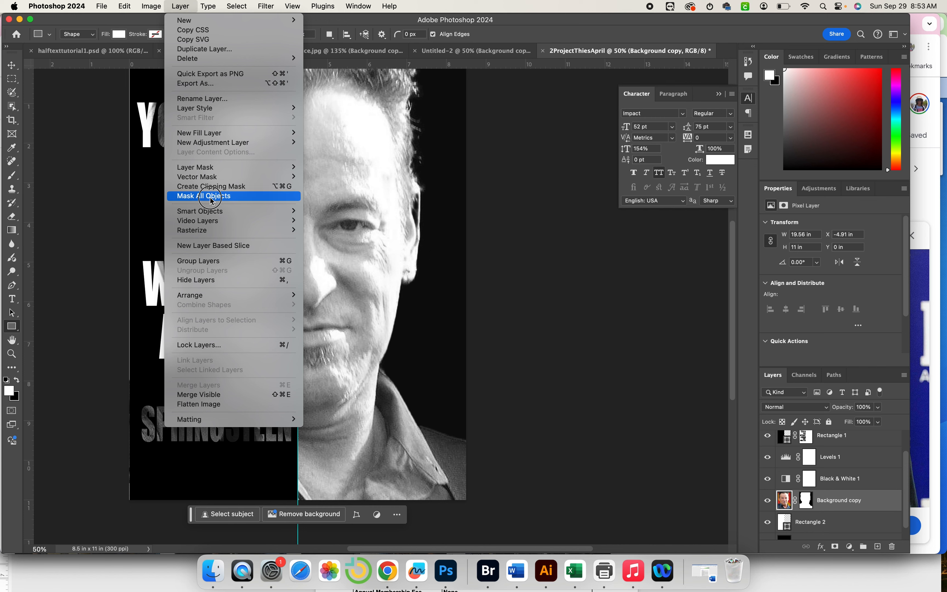
mouse_move(214, 230)
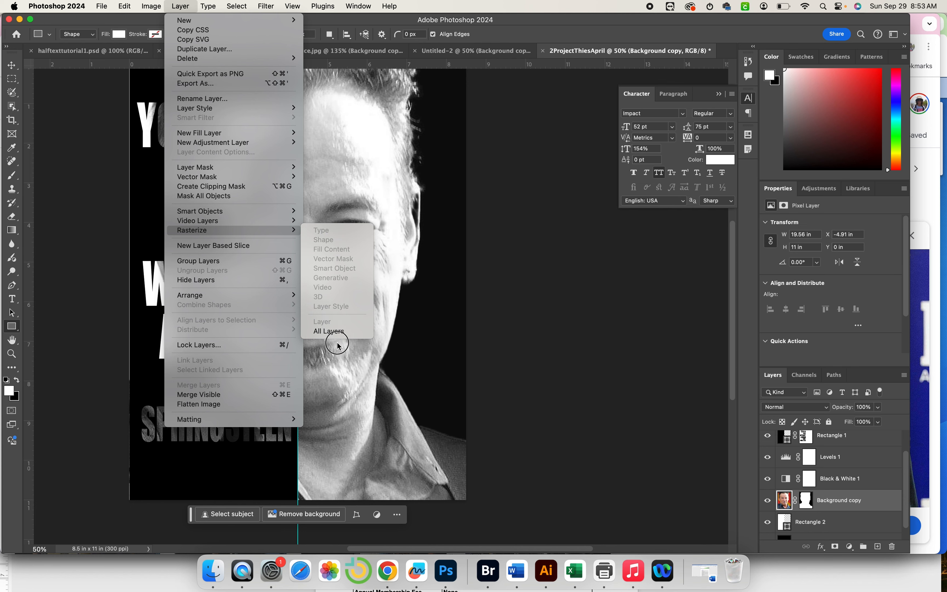
left_click(329, 331)
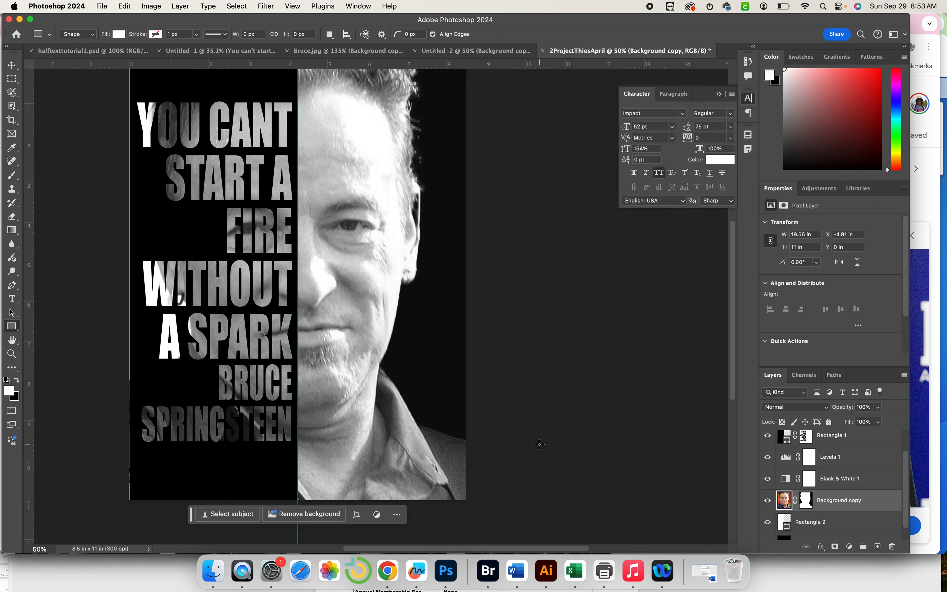
scroll(538, 446, "left", 3)
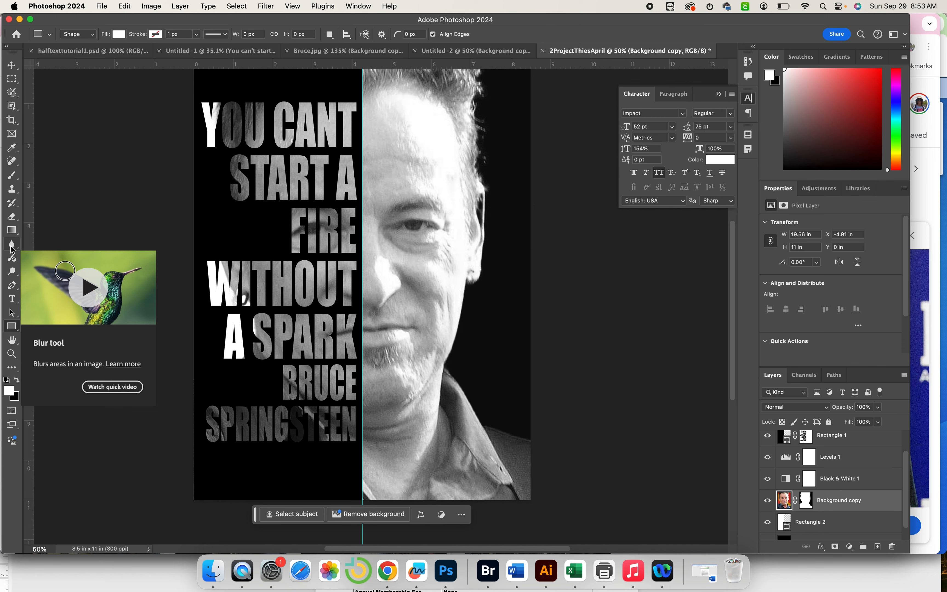
Set up the Dodge tool on Midtones with exposure around 78%.
left_click(12, 271)
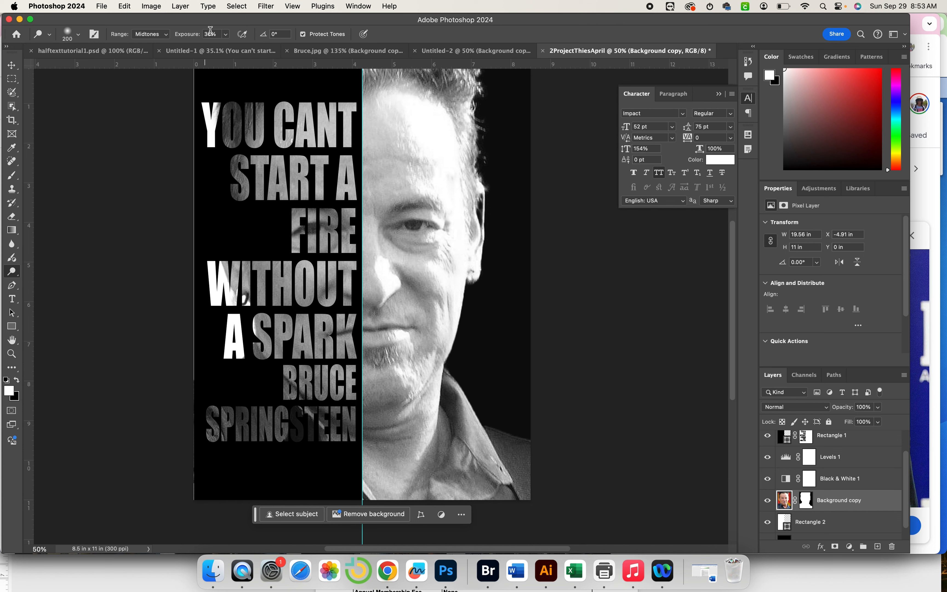
left_click(225, 34)
left_click_drag(209, 46, 229, 48)
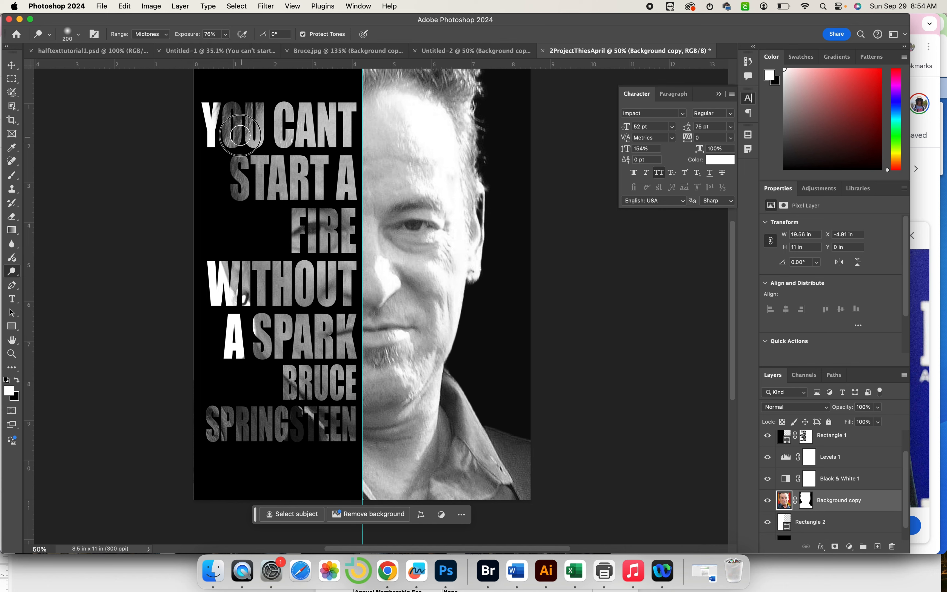
Dodge the letters of YOU and SPRINGSTEEN brighter.
mouse_move(240, 135)
left_mouse_down()
mouse_move(228, 122)
mouse_move(239, 116)
mouse_move(270, 119)
left_mouse_up()
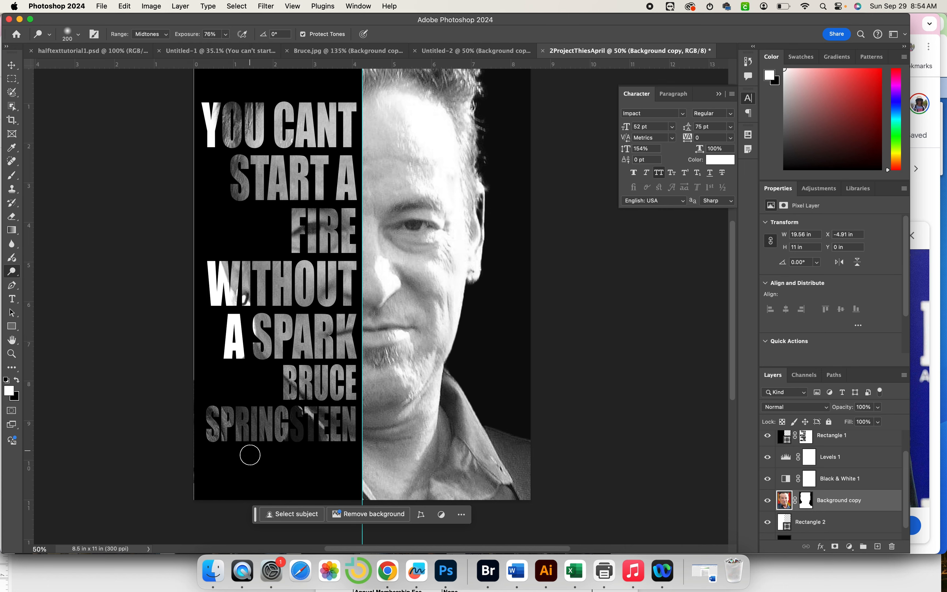
mouse_move(250, 455)
left_mouse_down()
mouse_move(292, 416)
mouse_move(296, 429)
mouse_move(322, 413)
mouse_move(317, 433)
mouse_move(295, 414)
mouse_move(201, 435)
mouse_move(266, 406)
mouse_move(264, 384)
mouse_move(281, 380)
mouse_move(287, 359)
mouse_move(244, 288)
mouse_move(263, 222)
mouse_move(237, 155)
mouse_move(238, 197)
left_mouse_up()
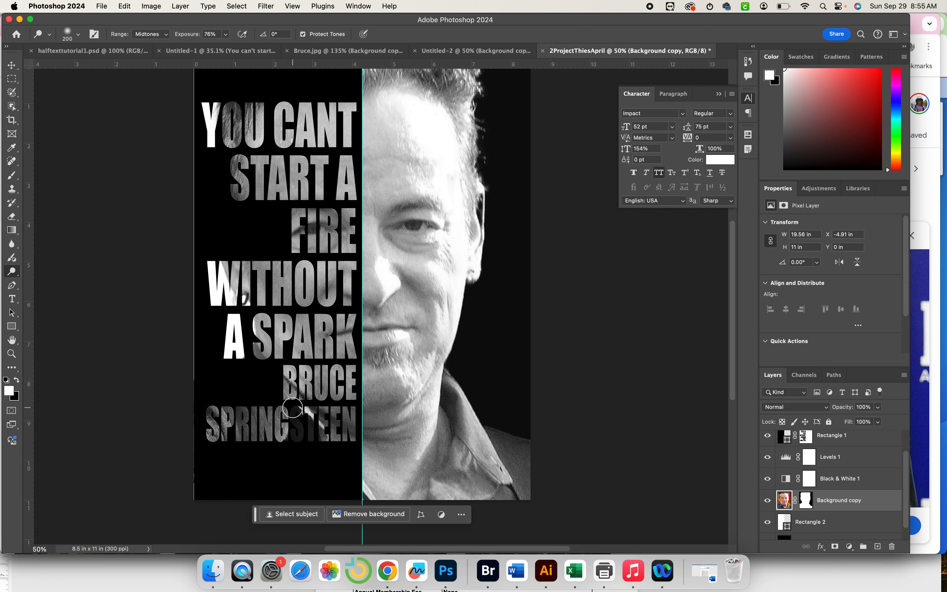
mouse_move(292, 408)
left_mouse_down()
mouse_move(288, 440)
mouse_move(317, 437)
left_mouse_up()
left_click(855, 457)
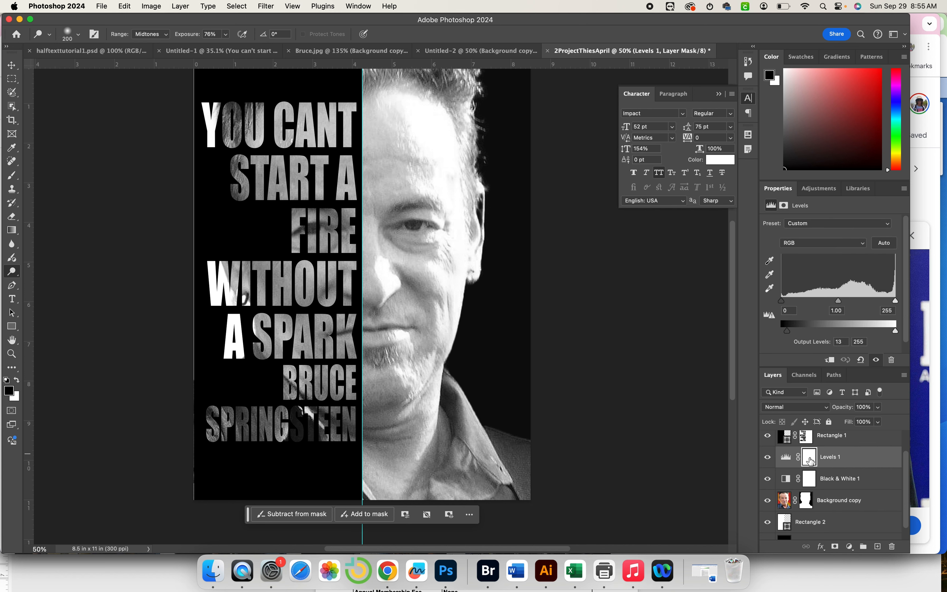